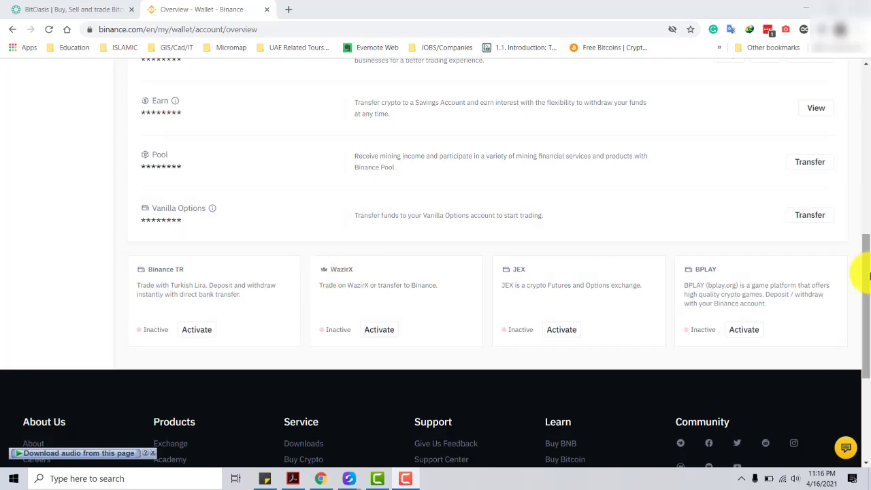
Dismiss the audio download bar that overlays the wallet overview page.
scroll(861, 272, "down", 1)
mouse_move(864, 282)
left_mouse_down()
mouse_move(867, 110)
mouse_move(867, 287)
left_mouse_up()
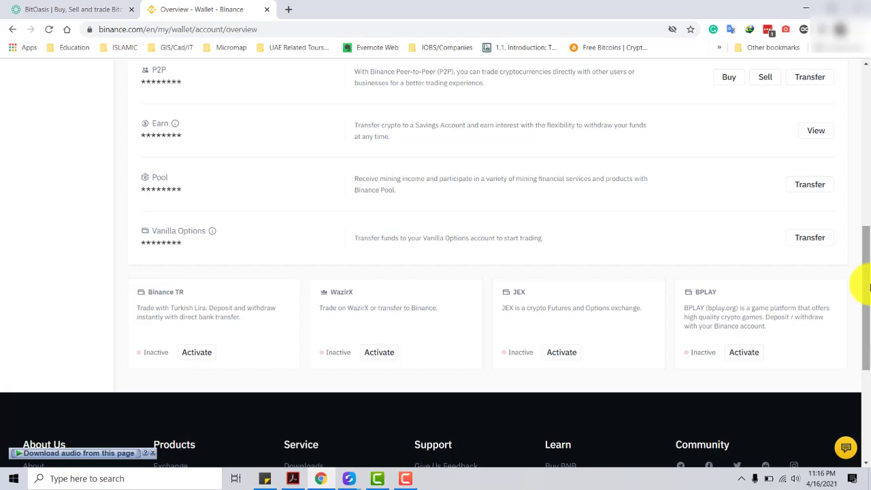
left_click(152, 453)
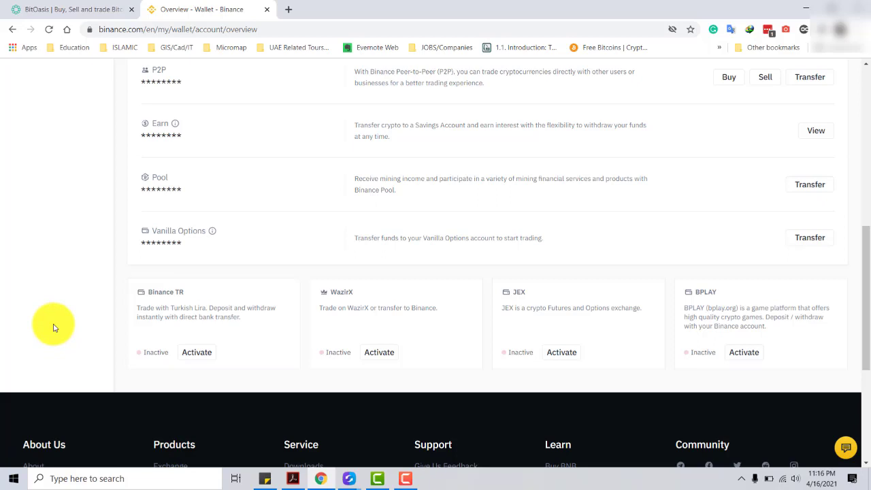
Look through the wallet overview's account list, from Fiat and Spot down to Vanilla Options and the inactive partner accounts.
scroll(54, 328, "up", 2)
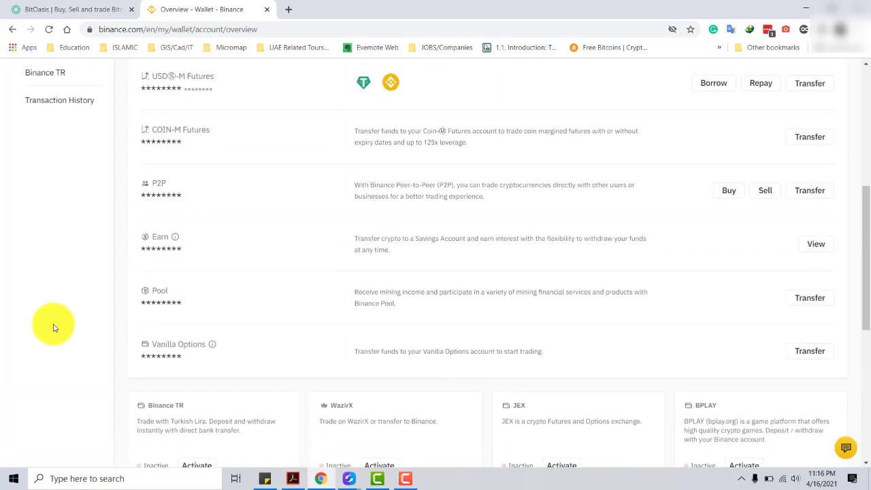
scroll(54, 328, "up", 2)
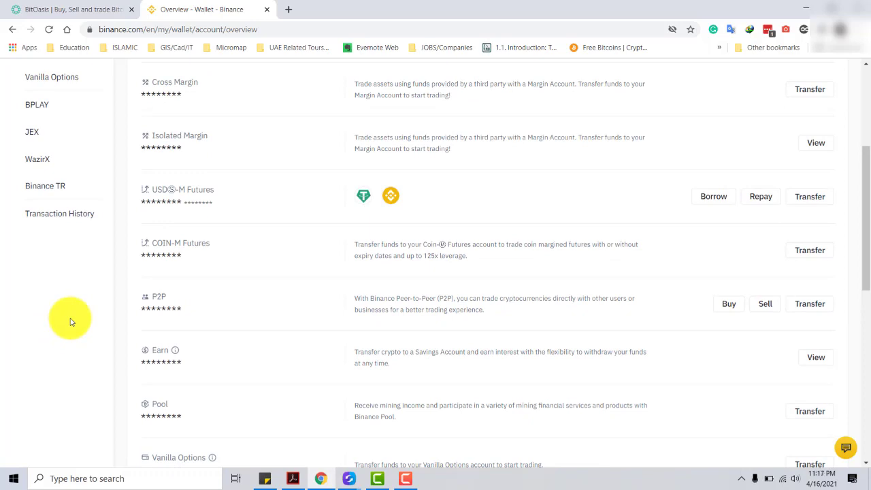
scroll(70, 321, "up", 4)
scroll(70, 321, "down", 10)
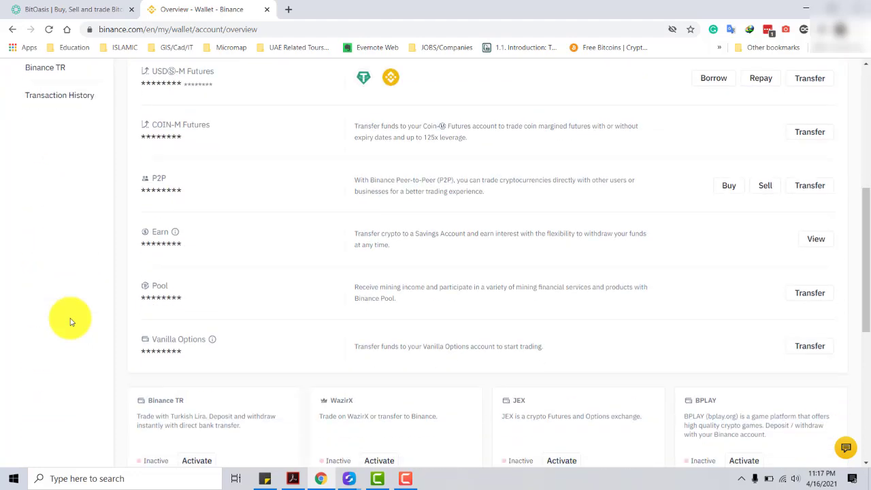
scroll(70, 321, "down", 2)
scroll(70, 321, "up", 7)
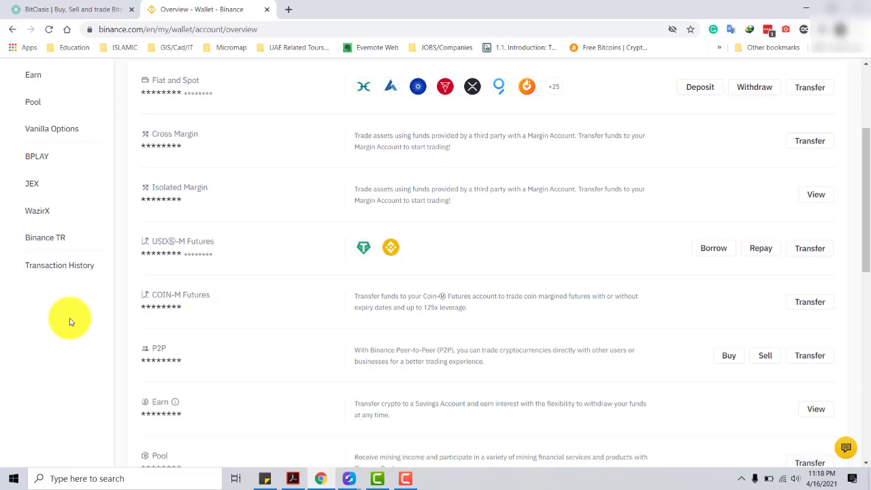
scroll(69, 322, "up", 3)
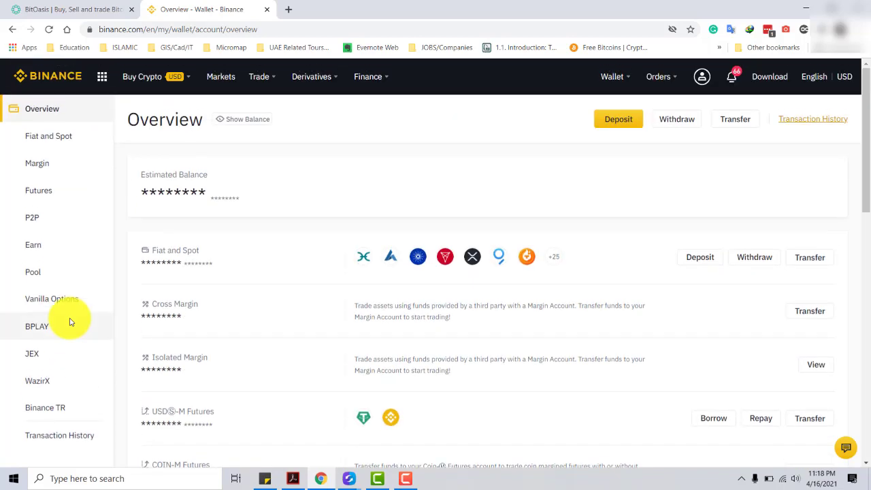
scroll(70, 322, "down", 1)
scroll(70, 321, "down", 4)
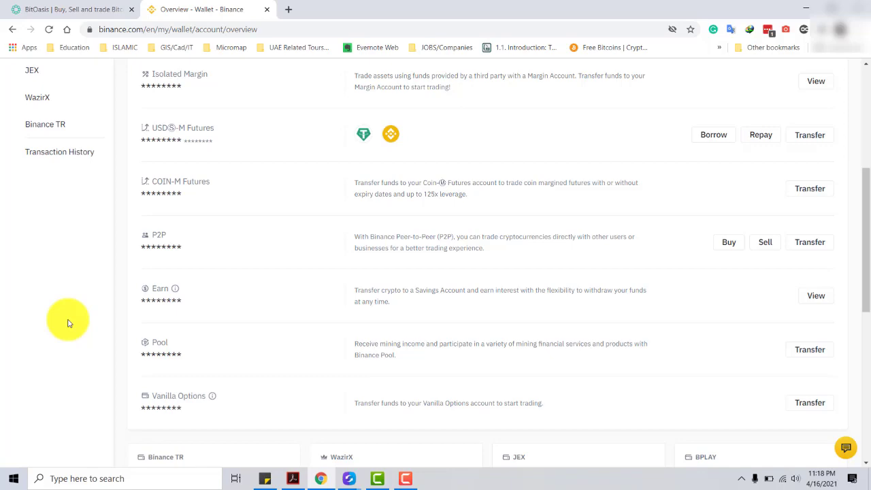
scroll(63, 323, "up", 2)
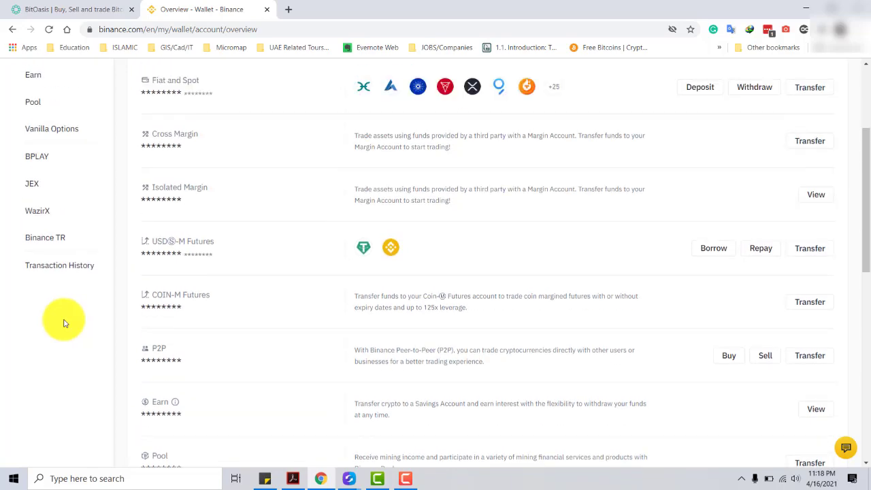
scroll(70, 342, "up", 3)
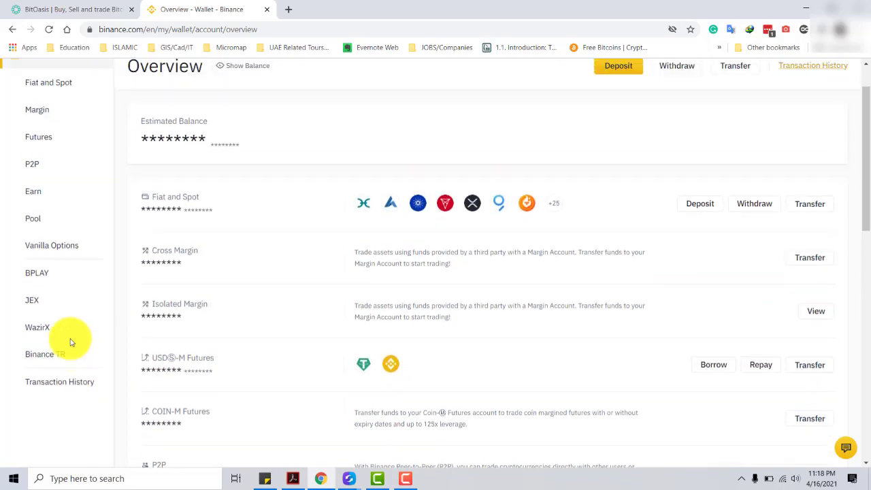
scroll(72, 342, "down", 4)
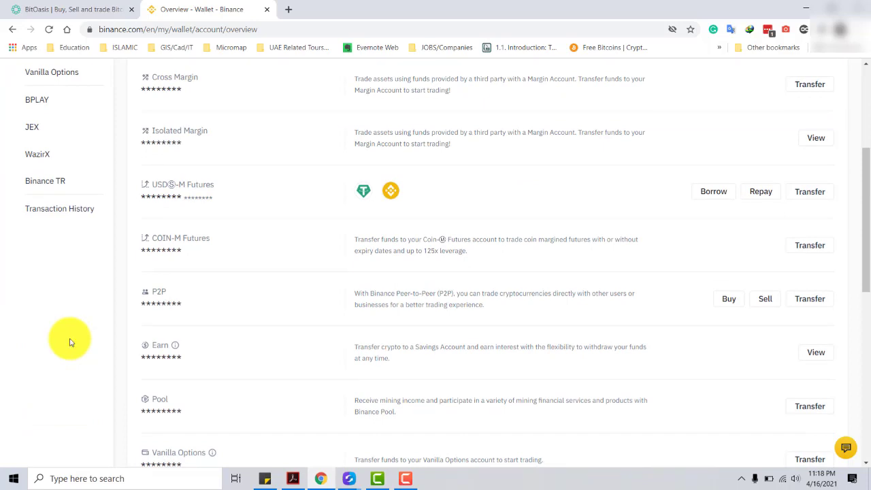
scroll(70, 342, "up", 3)
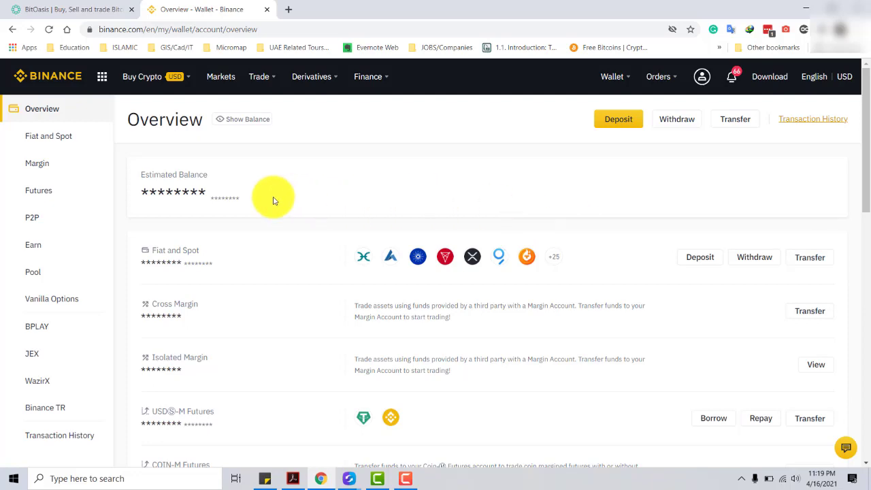
scroll(323, 388, "down", 2)
scroll(318, 383, "up", 2)
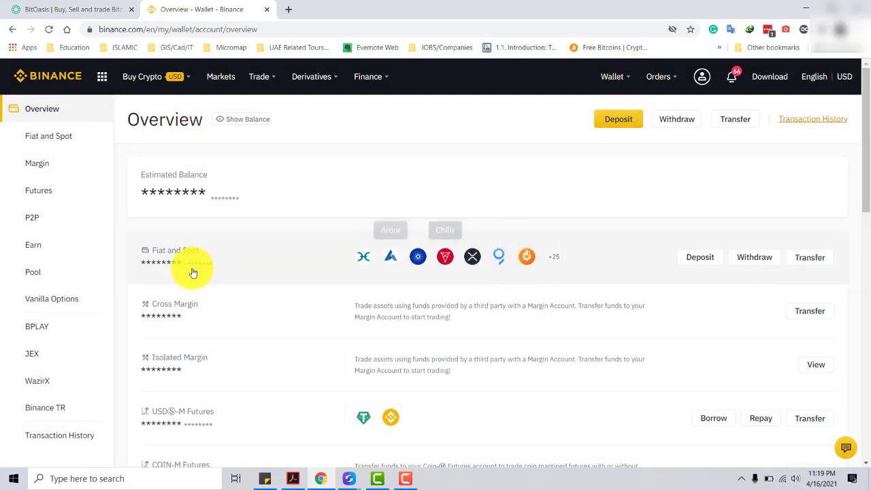
Go to the Fiat and Spot wallet and open the withdrawal page for USDT from its coin list.
mouse_move(622, 78)
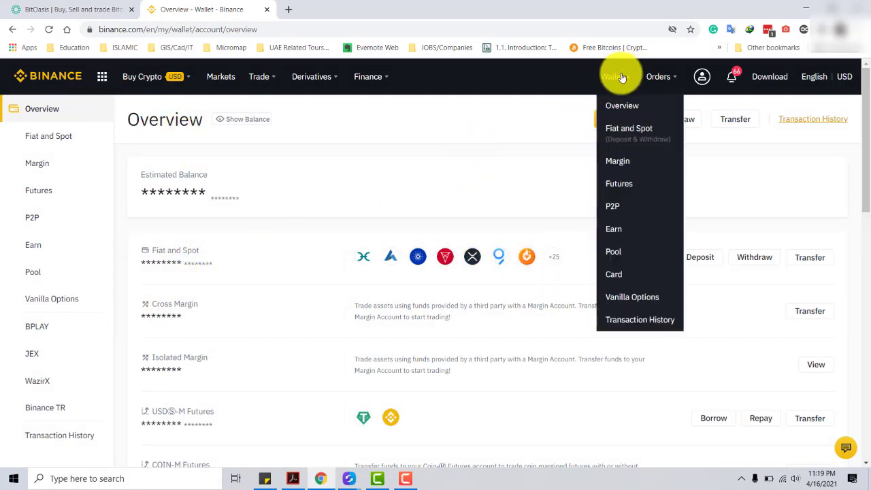
left_click(634, 137)
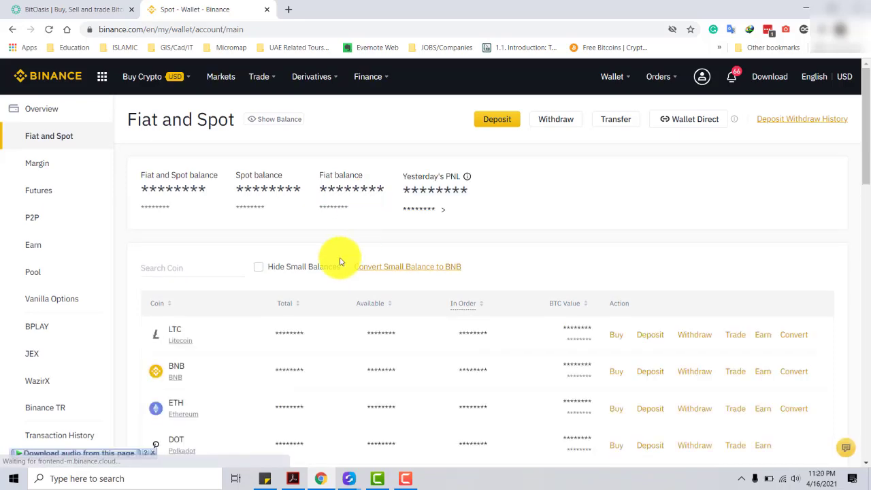
scroll(340, 259, "down", 3)
scroll(181, 294, "down", 5)
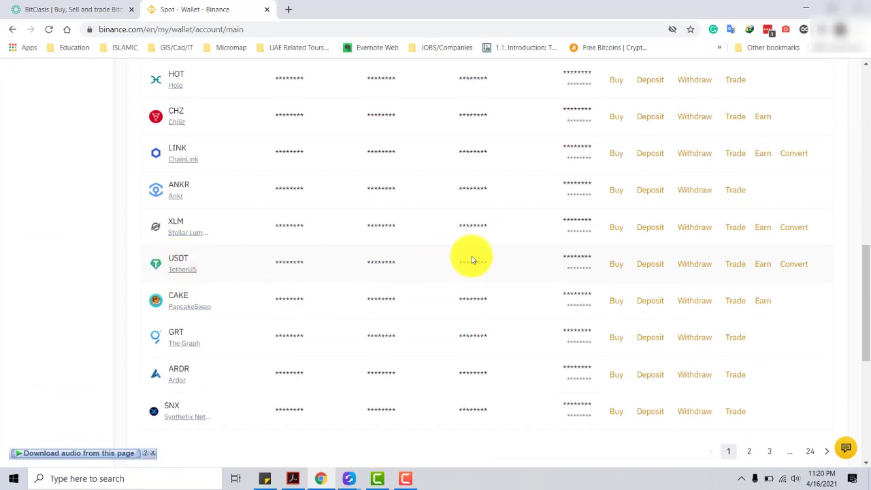
left_click(698, 266)
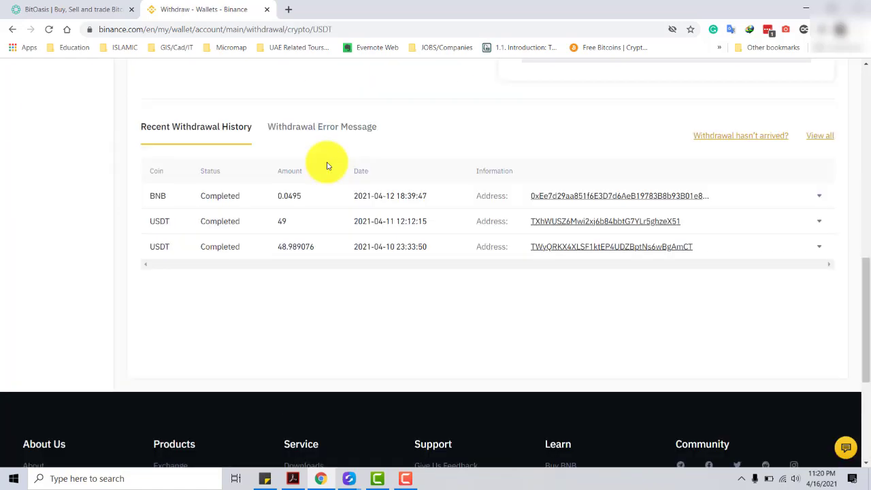
Switch the withdrawal page from crypto to fiat, showing the USD currency and payment method form.
scroll(327, 165, "up", 9)
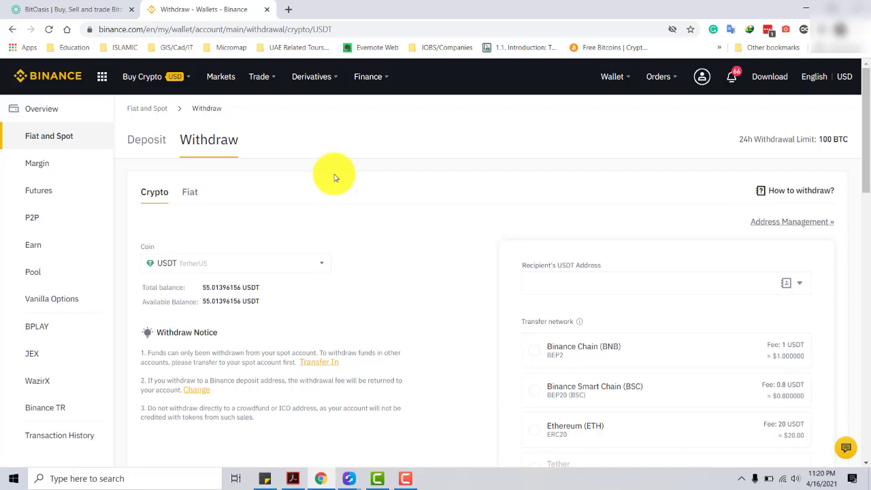
left_click(209, 145)
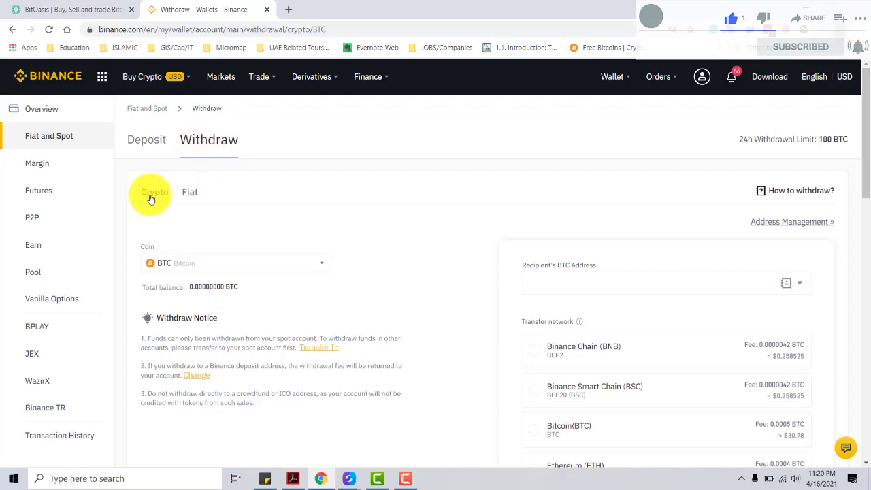
left_click(190, 194)
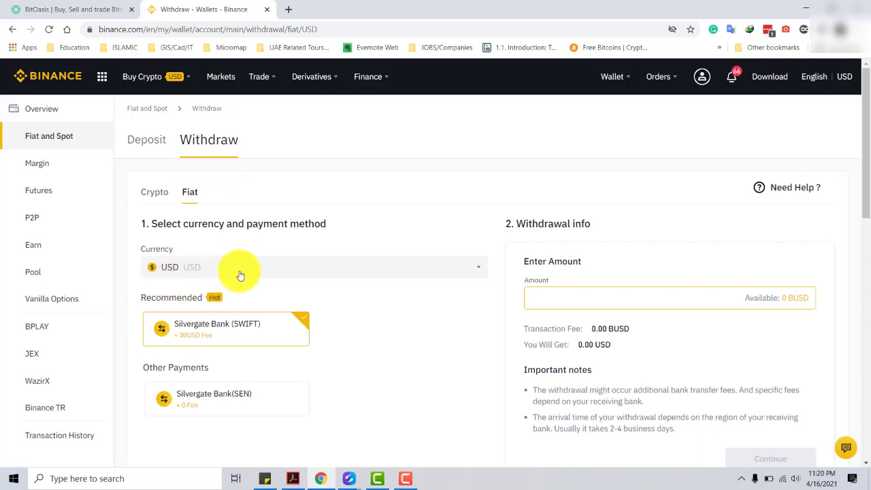
scroll(400, 302, "down", 2)
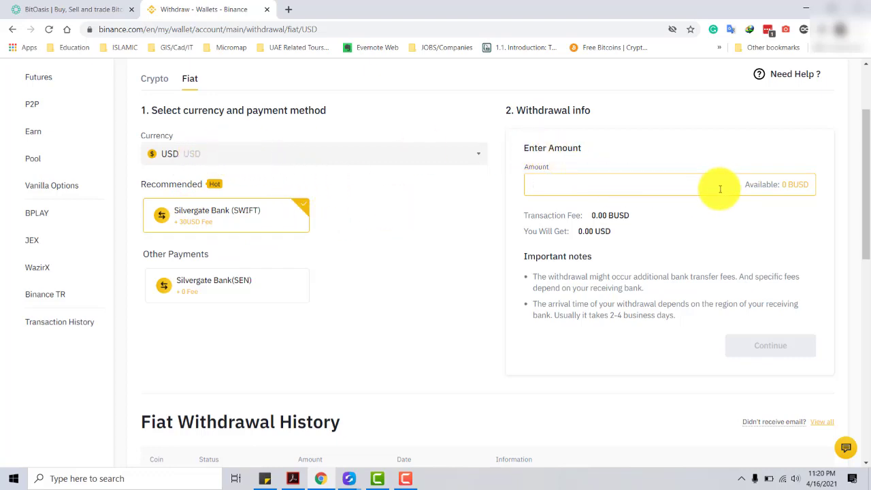
Check the withdrawal info for the Silvergate Bank (SEN) payment method, and reselect Silvergate Bank (SWIFT).
scroll(717, 186, "up", 1)
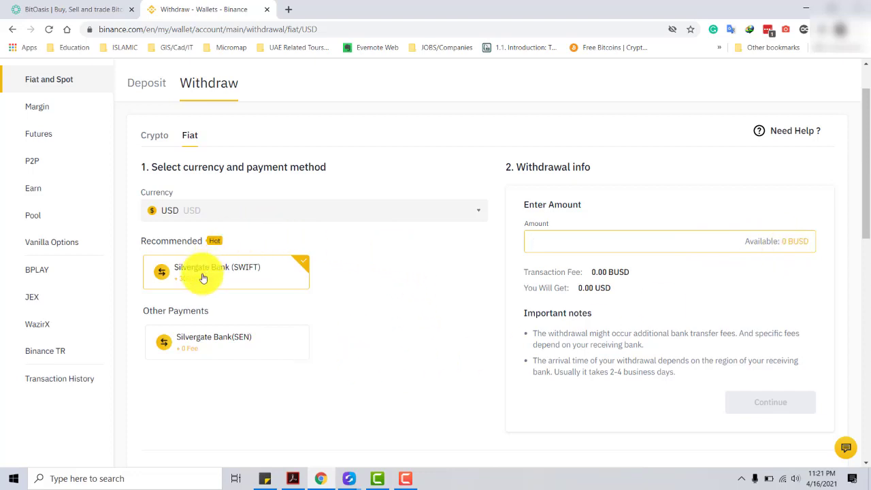
left_click(202, 347)
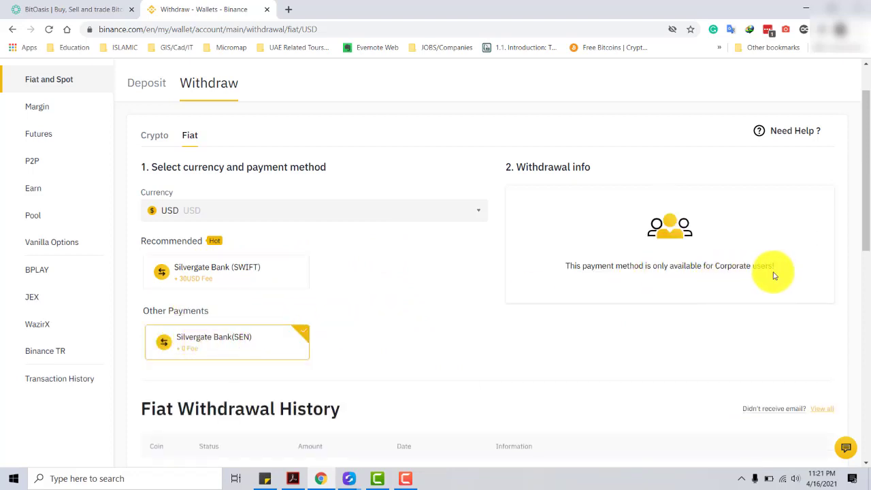
left_click(207, 279)
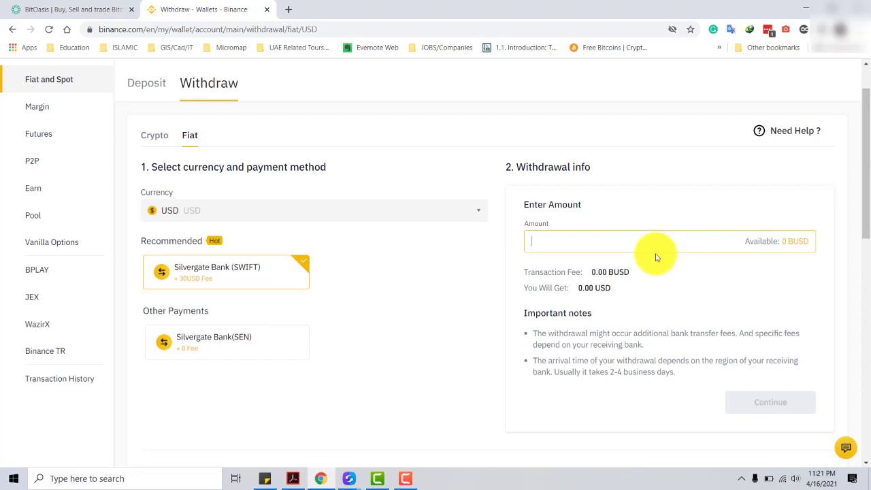
scroll(397, 282, "up", 1)
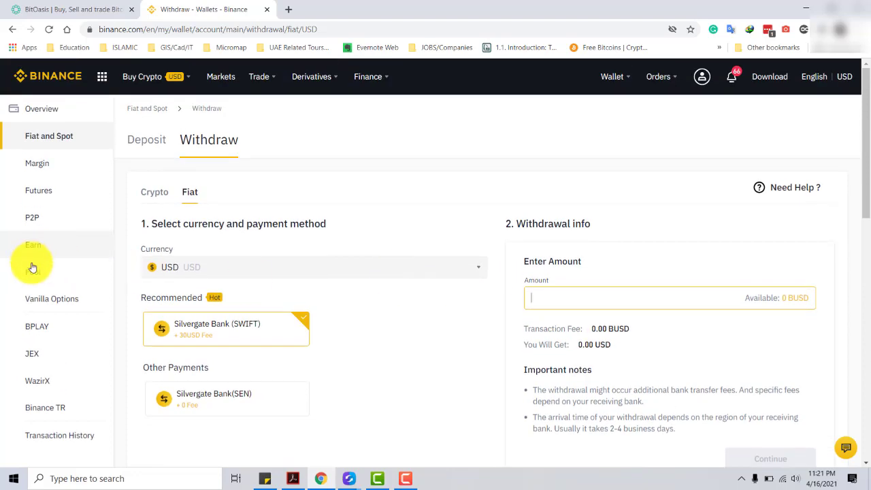
Leave the withdrawal form and open the Convert trading page.
left_click(226, 80)
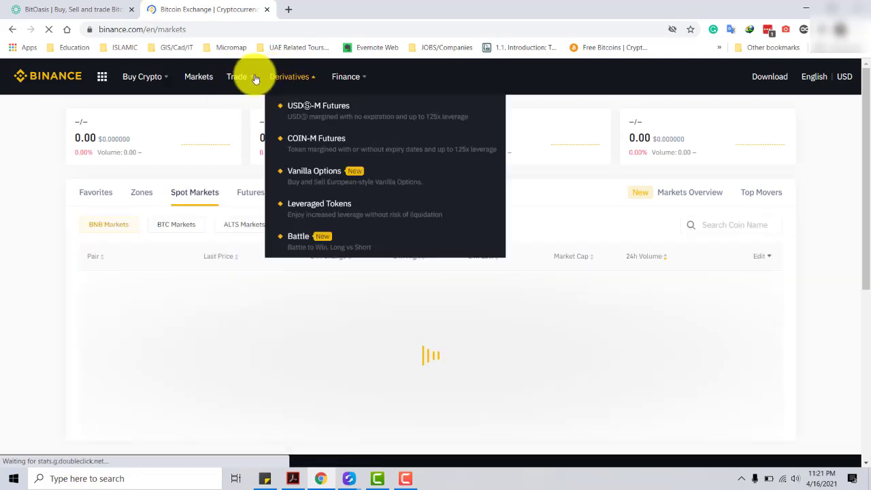
mouse_move(272, 78)
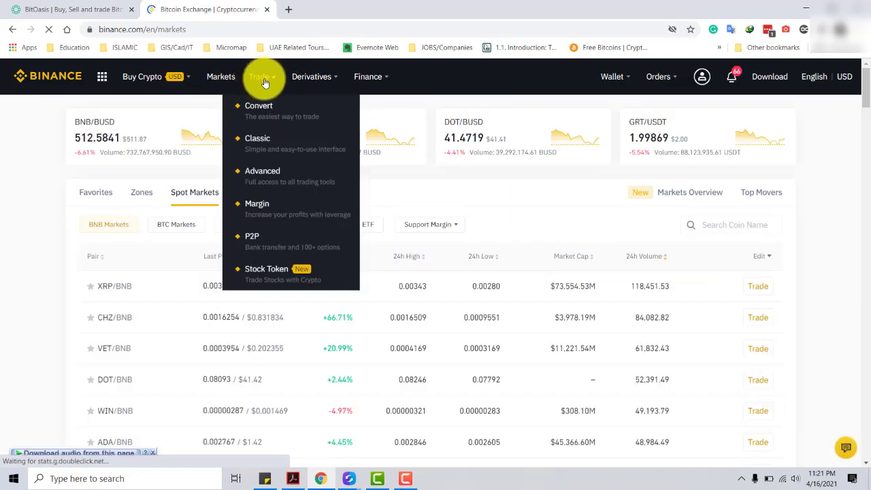
left_click(269, 117)
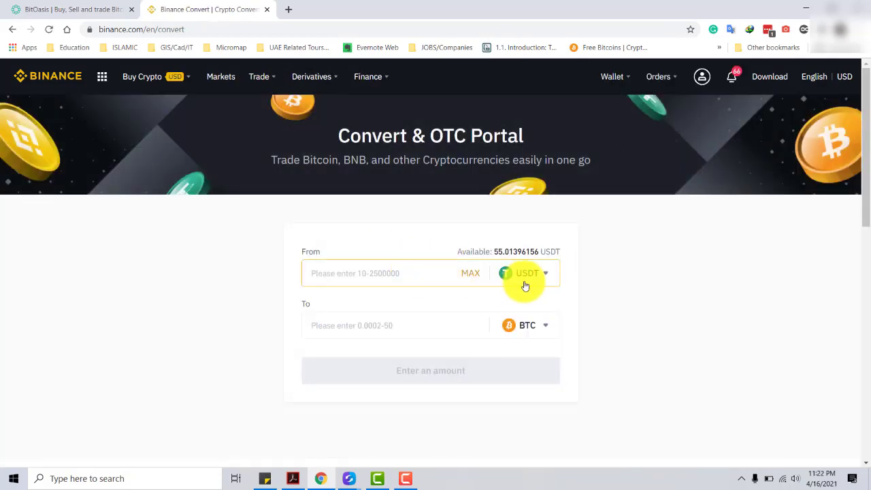
Set up a conversion of the maximum available USDT amount with BUSD as the target coin.
left_click(469, 274)
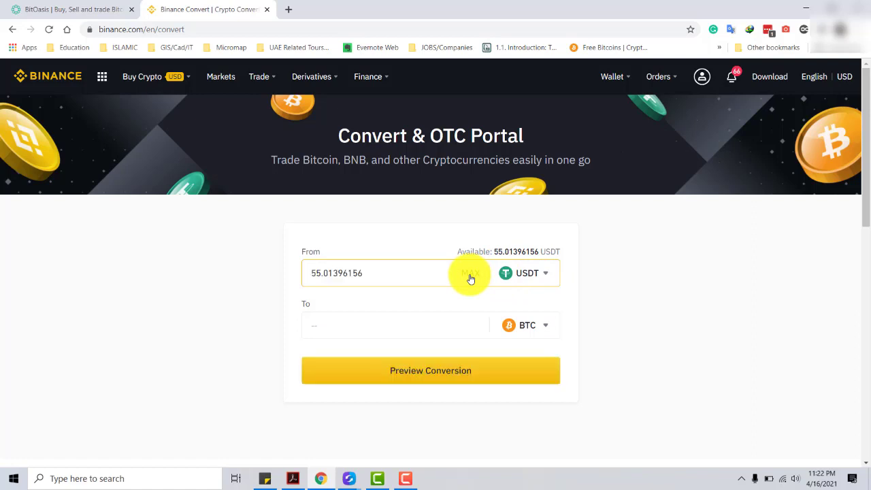
left_click(541, 332)
type("n")
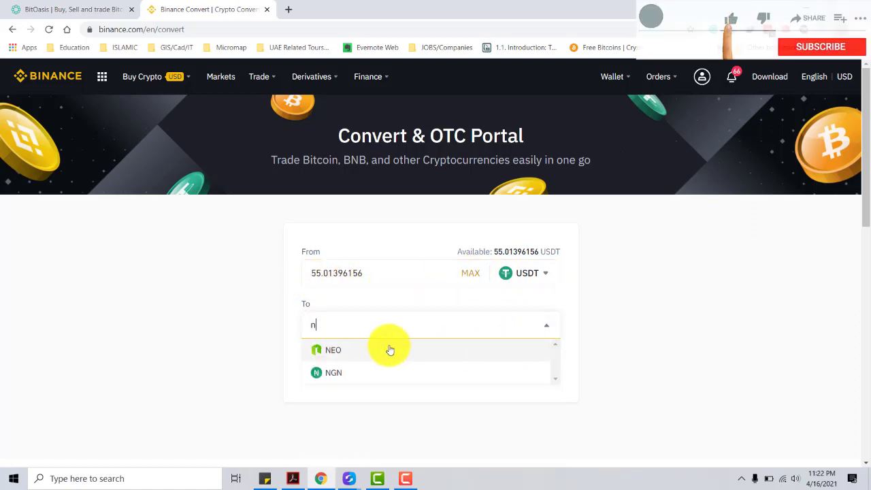
key("BackSpace")
type("bus")
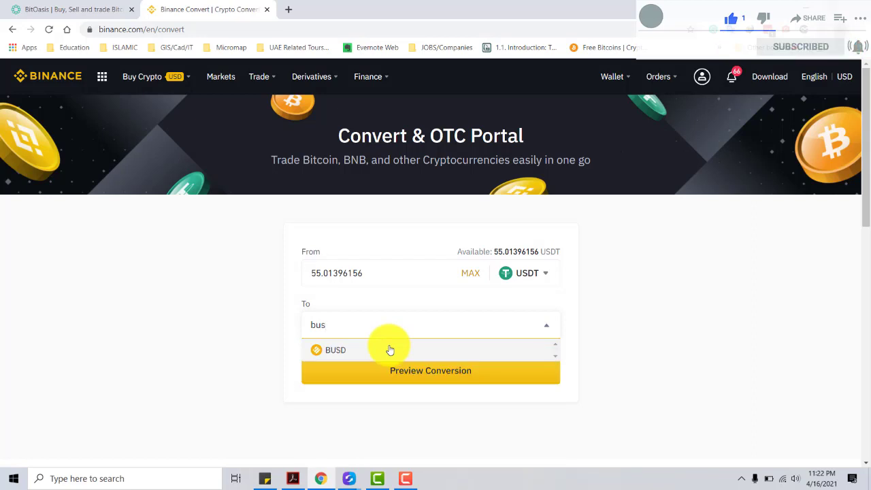
left_click(390, 350)
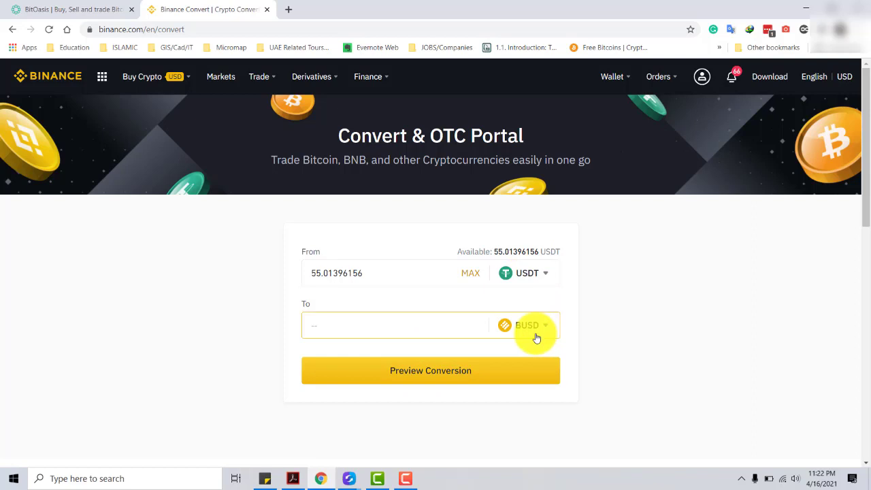
Preview the USDT to BUSD conversion and refresh its expired quote.
left_click(446, 376)
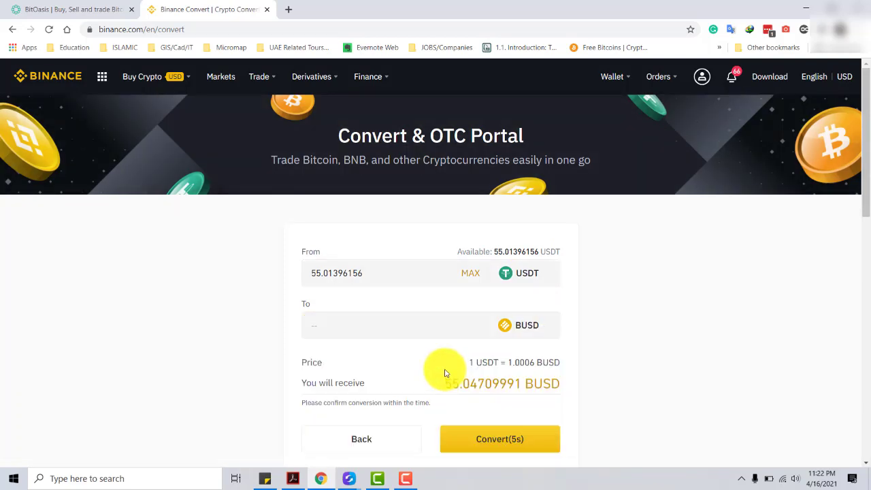
scroll(445, 373, "down", 2)
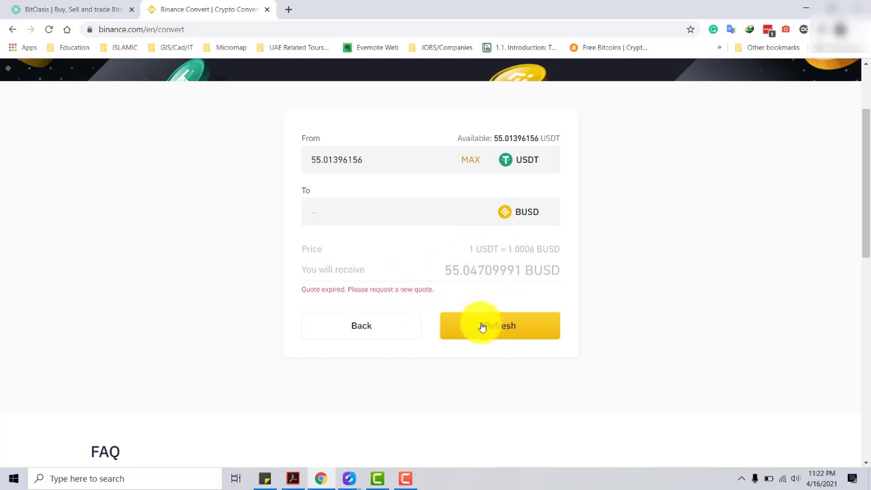
left_click(508, 324)
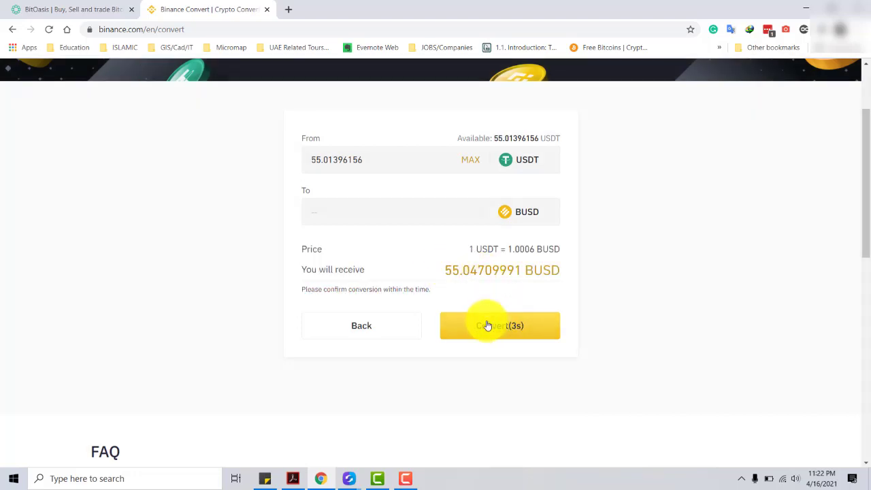
Confirm the USDT to BUSD conversion and view its status in the convert history.
left_click(509, 331)
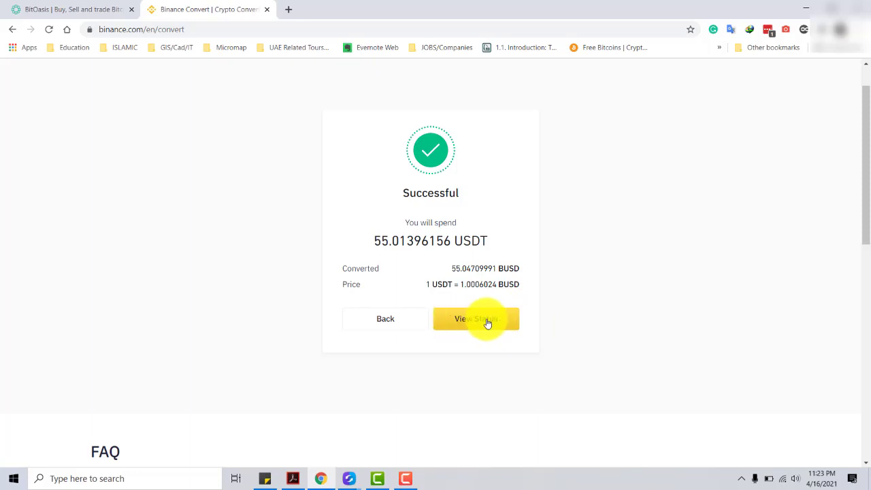
left_click(487, 324)
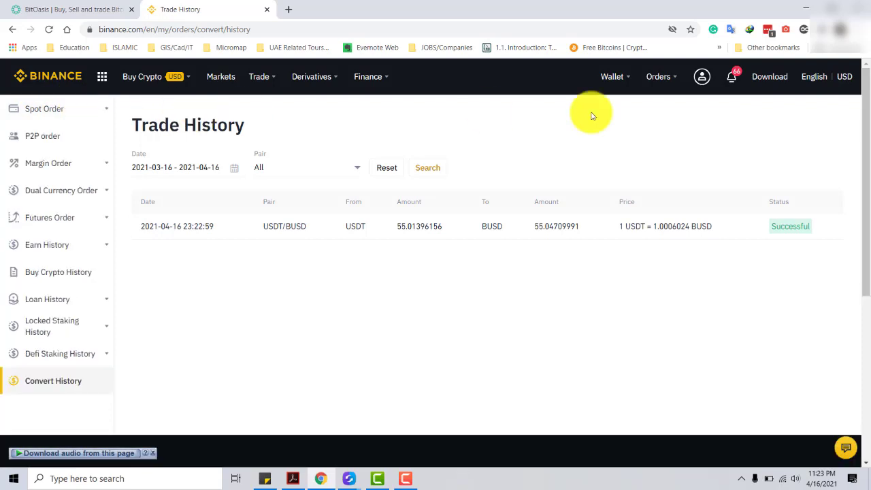
Open the withdrawal page for BUSD from the Fiat and Spot wallet.
mouse_move(624, 87)
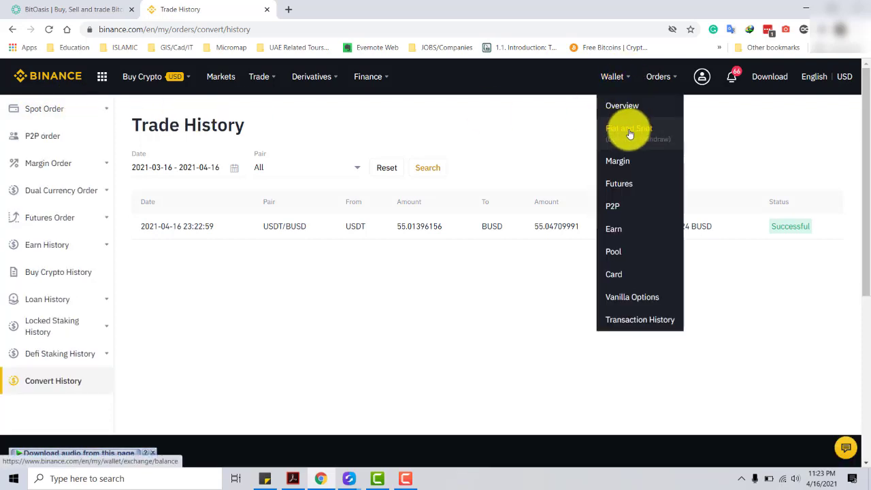
left_click(630, 134)
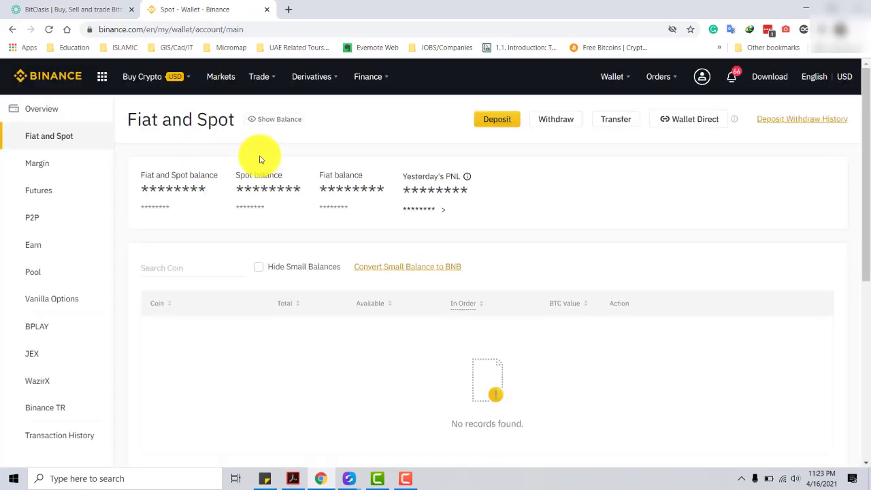
scroll(227, 222, "down", 3)
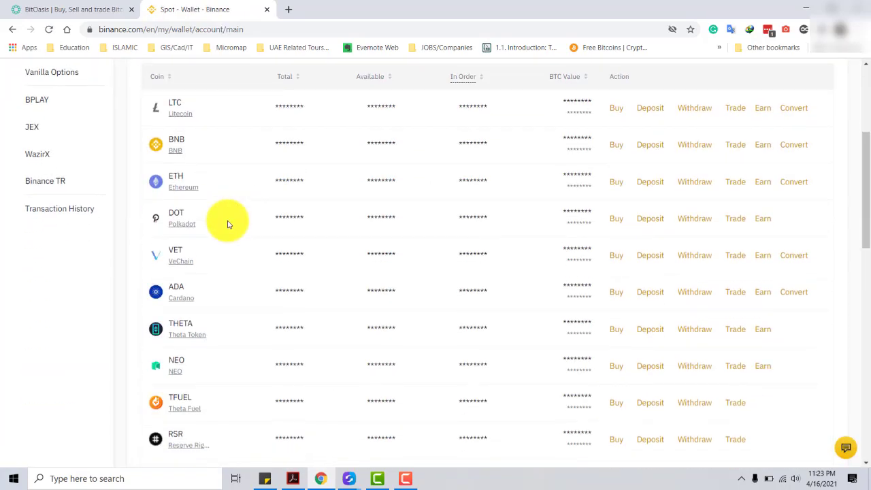
scroll(225, 266, "down", 6)
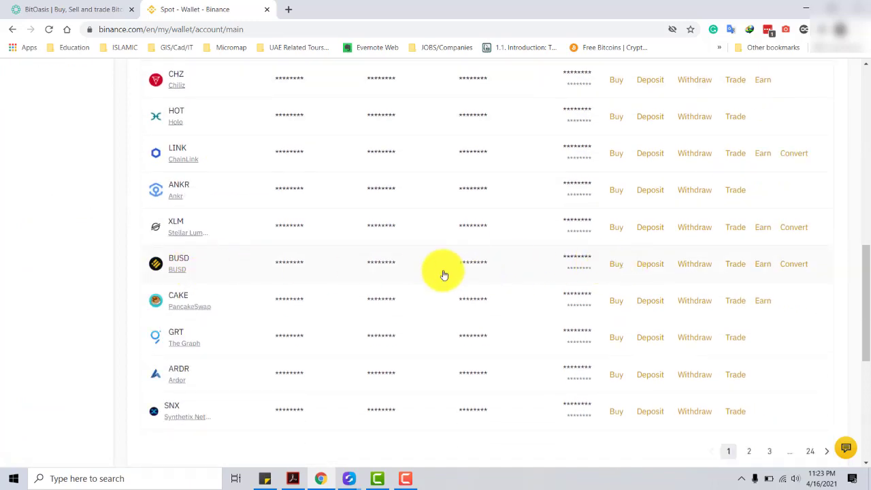
left_click(694, 264)
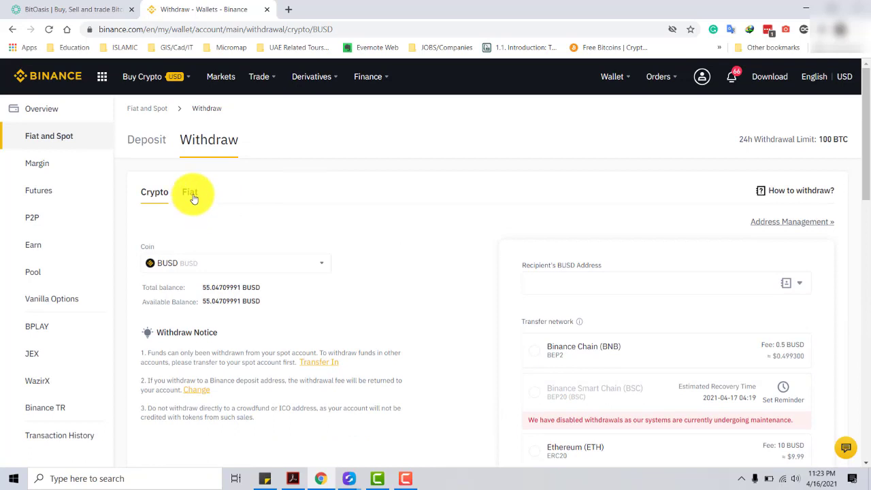
Switch to a fiat withdrawal in USD and enter 55 as the amount for Silvergate Bank (SWIFT).
left_click(191, 192)
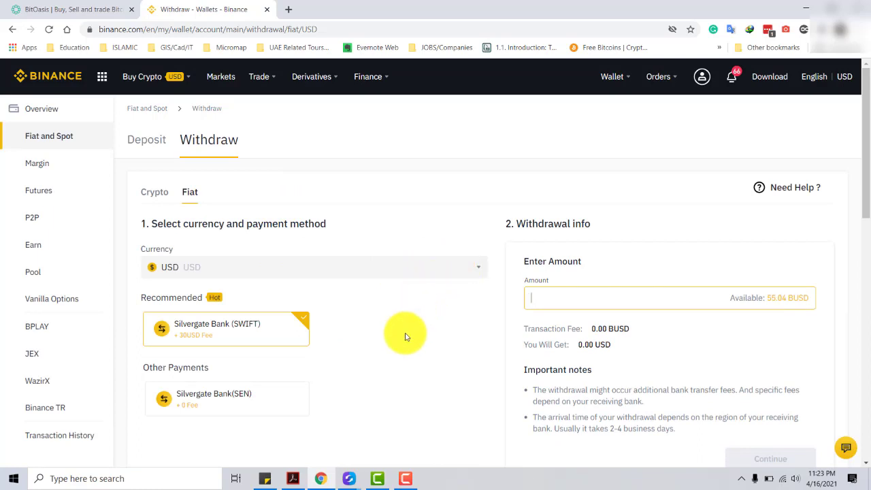
scroll(404, 334, "down", 1)
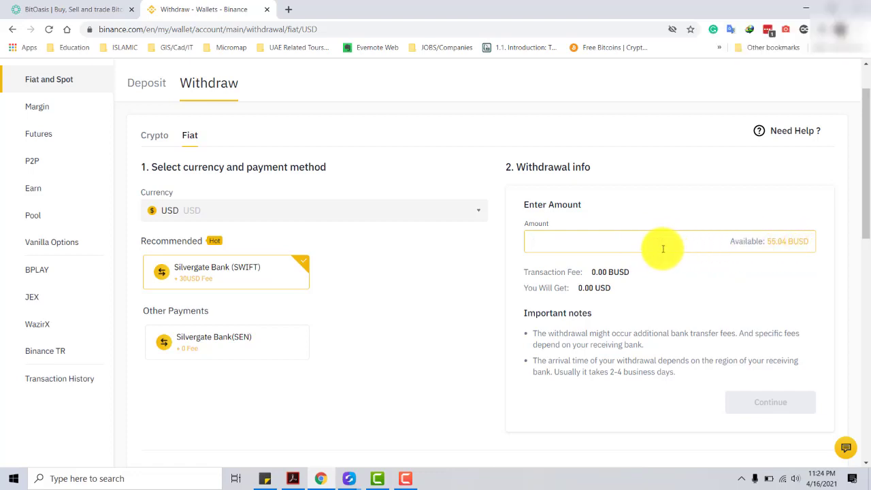
type("55")
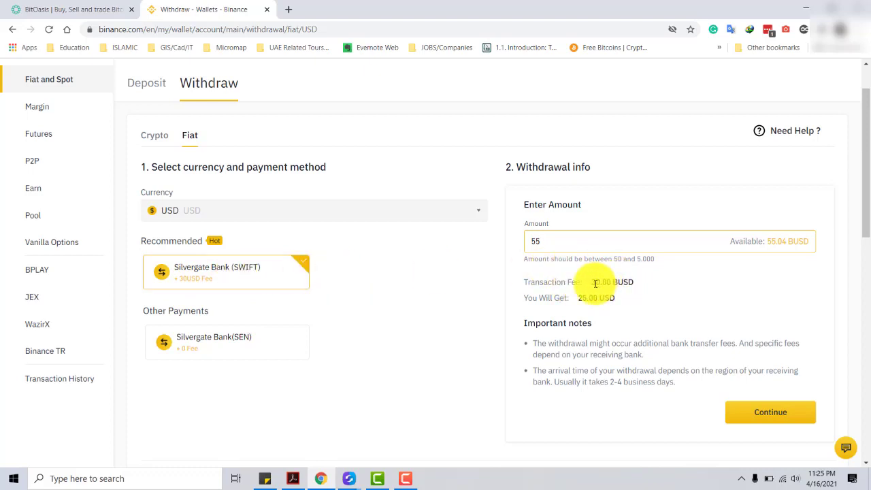
Examine the withdrawal's transaction fee, amount to receive, allowed amount range and estimated arrival time.
left_click_drag(596, 283, 639, 281)
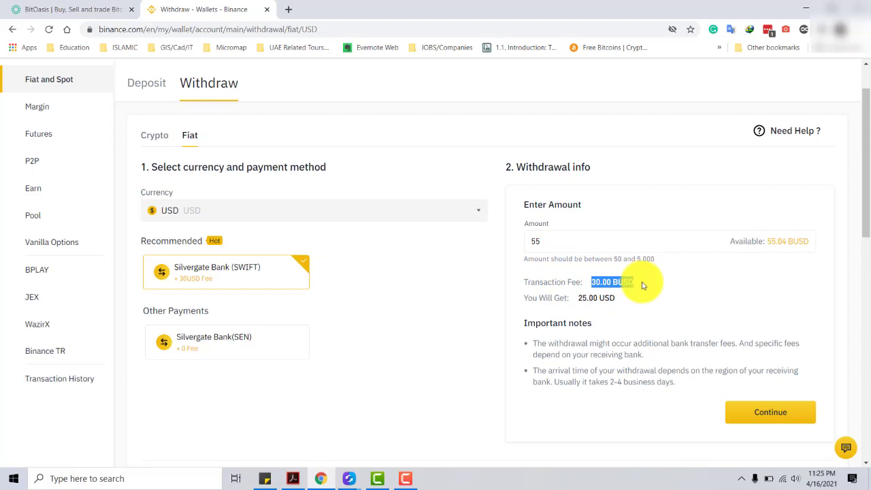
left_click(598, 283)
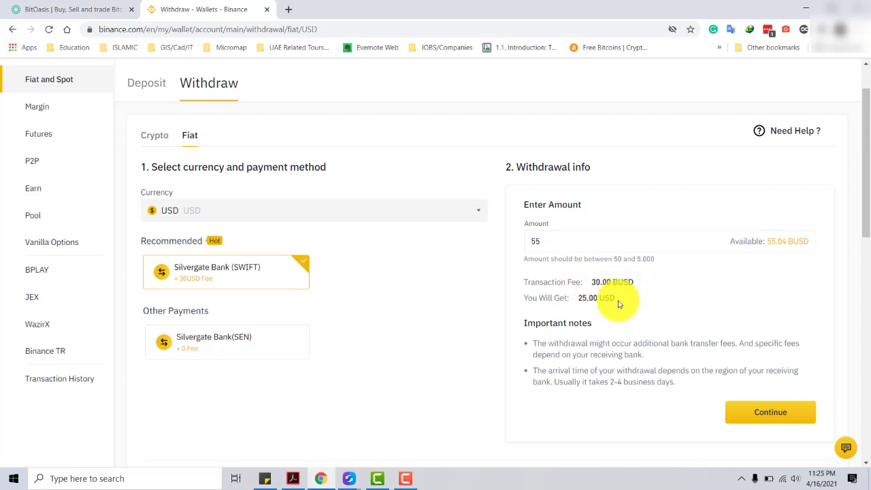
left_click_drag(577, 300, 621, 302)
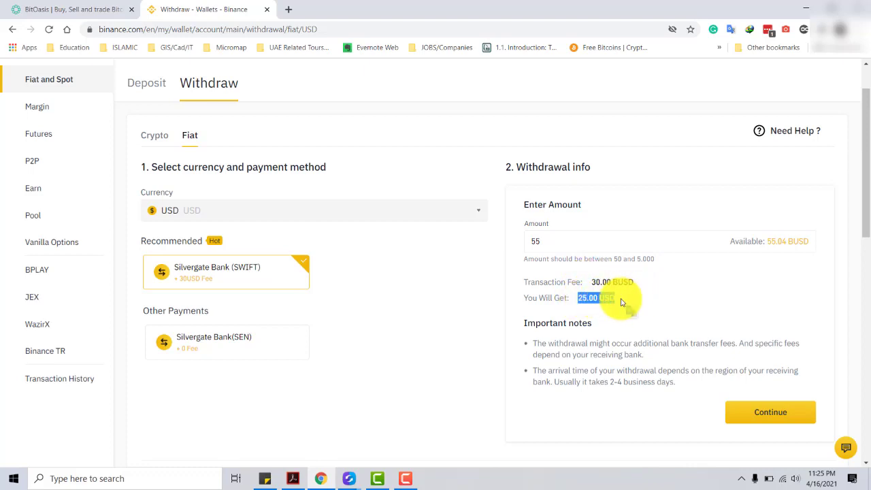
double_click(534, 241)
left_click(561, 288)
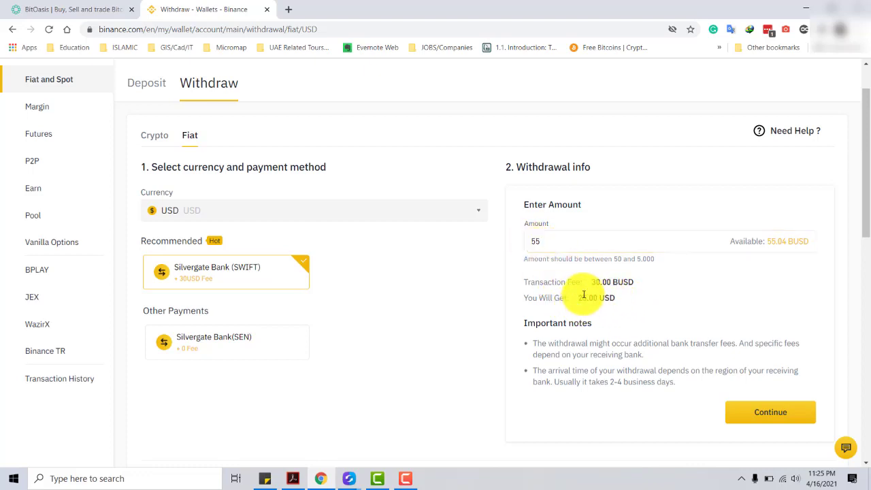
left_click_drag(589, 282, 634, 284)
left_click(605, 282)
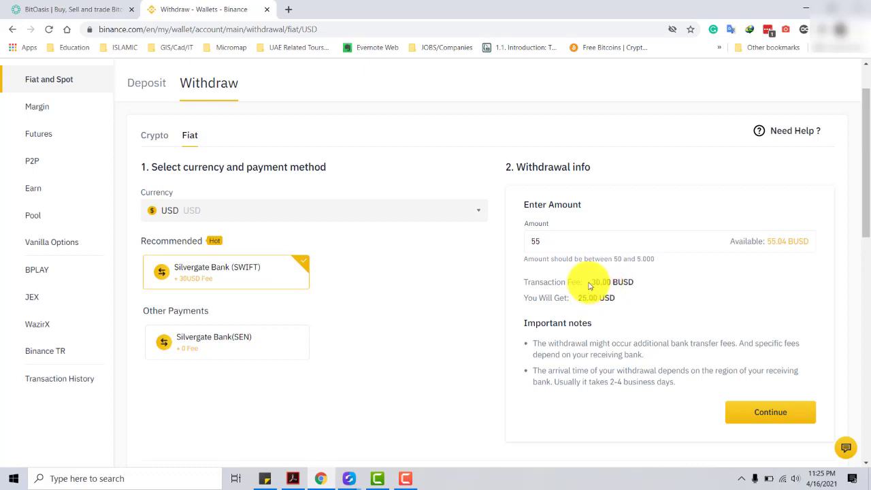
left_click_drag(592, 281, 638, 282)
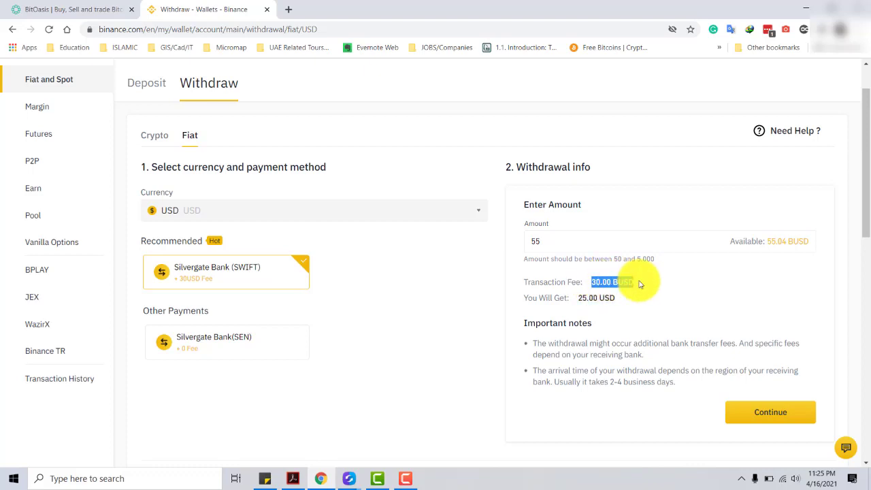
left_click(599, 286)
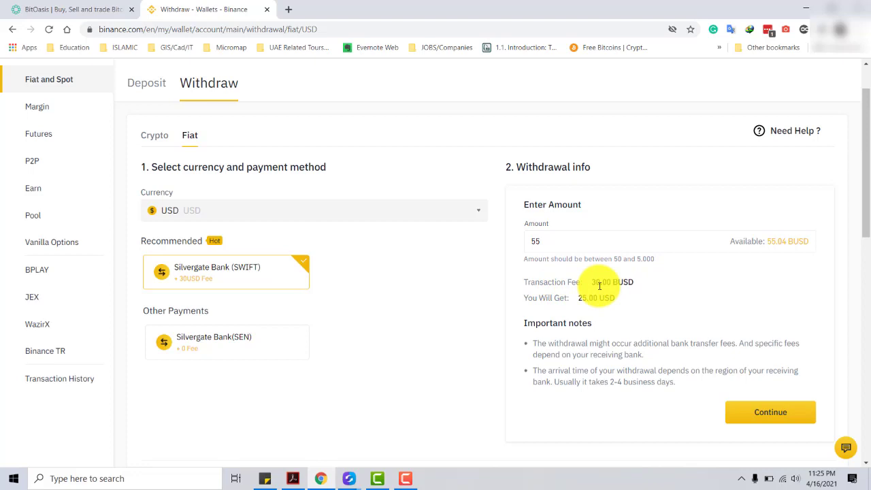
left_click(548, 242)
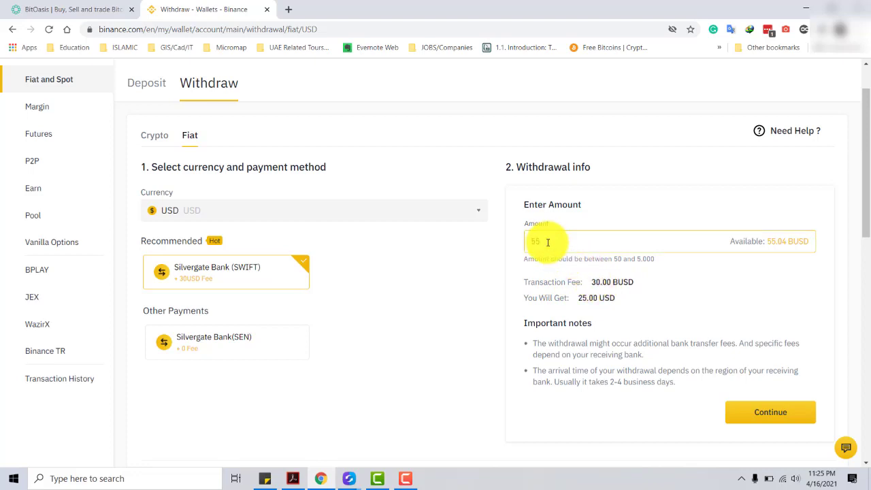
left_click(605, 267)
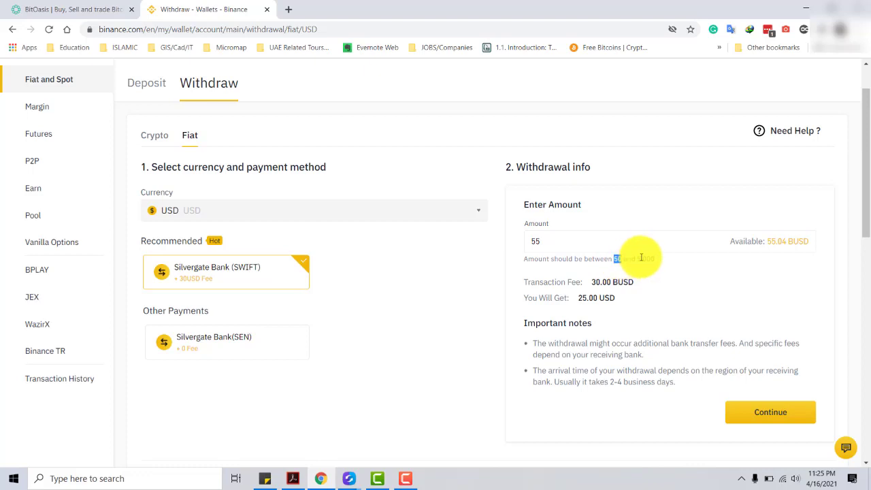
left_click_drag(636, 259, 661, 262)
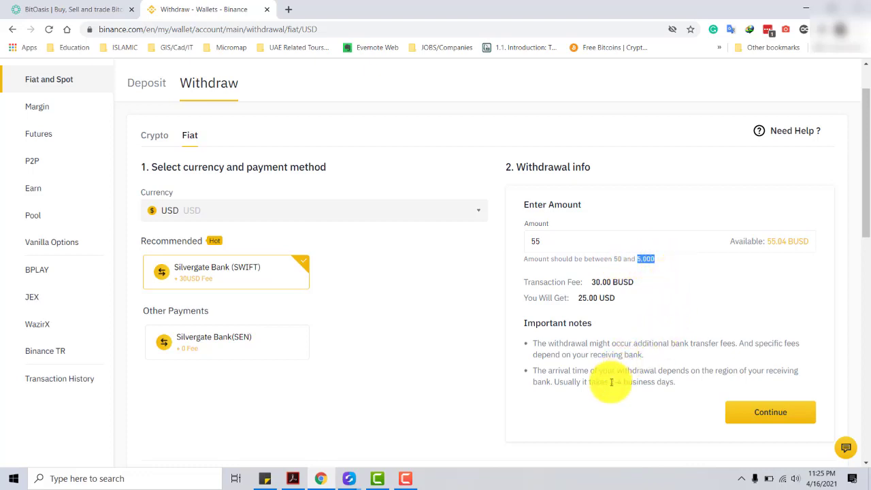
left_click_drag(610, 382, 691, 392)
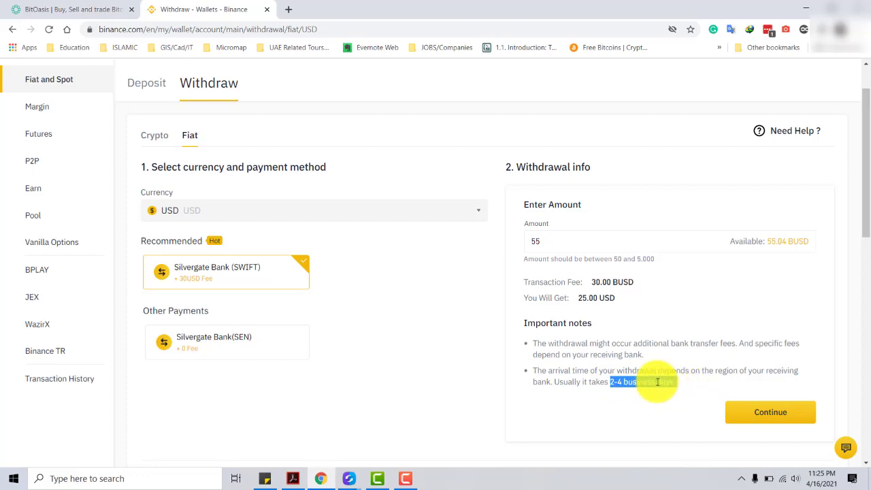
left_click(617, 382)
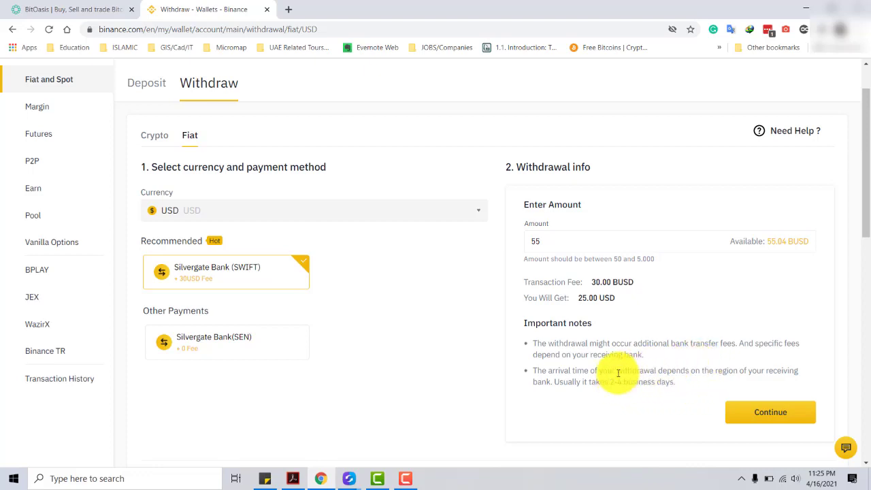
Continue to the additional info form and look over its required beneficiary and bank fields.
left_click(774, 411)
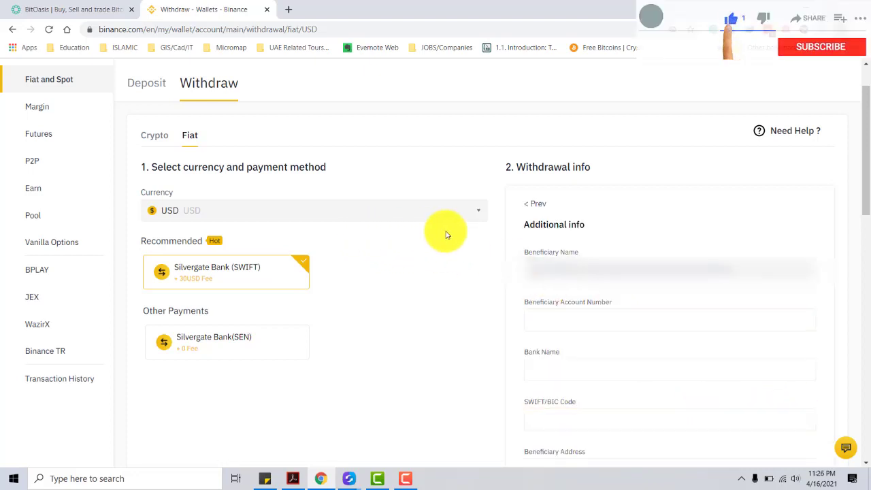
scroll(445, 234, "down", 1)
scroll(446, 235, "down", 3)
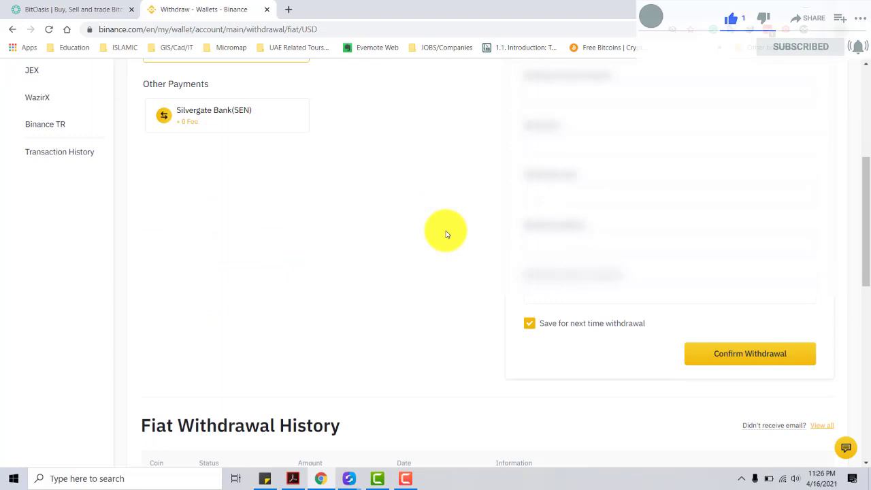
scroll(449, 232, "up", 1)
scroll(578, 178, "up", 1)
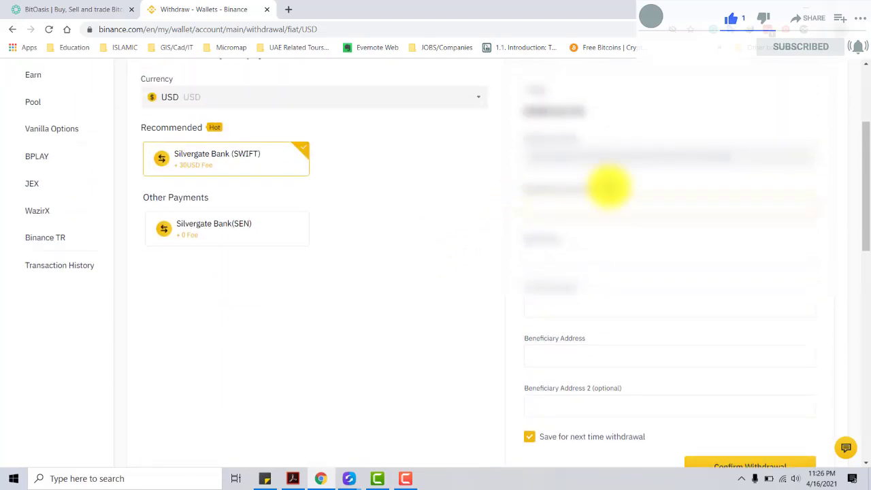
scroll(608, 194, "down", 1)
scroll(608, 194, "up", 2)
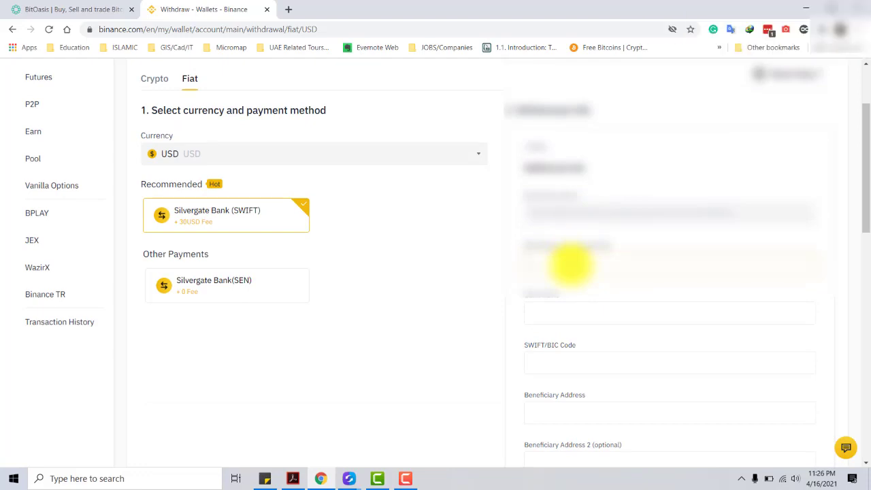
scroll(570, 265, "down", 2)
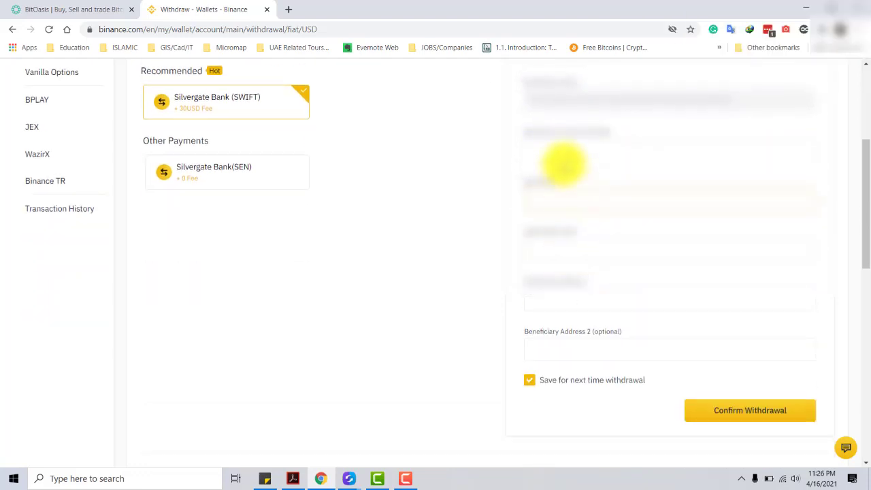
left_click(377, 479)
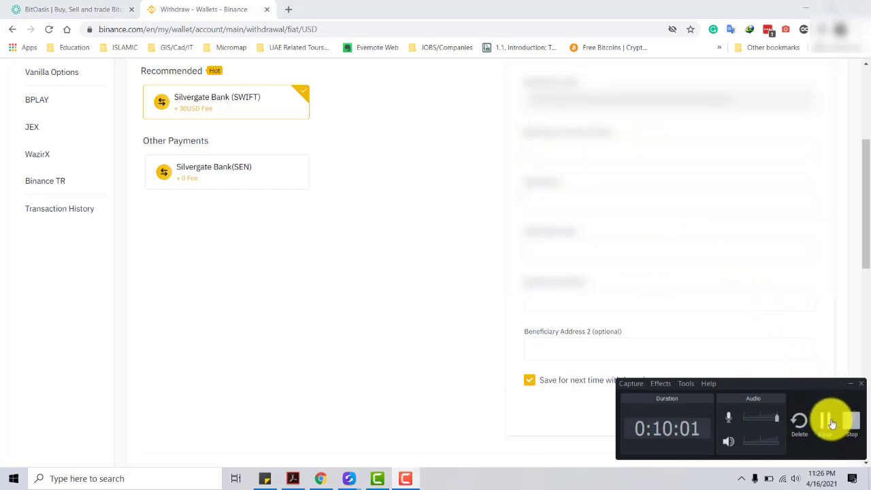
left_click(832, 423)
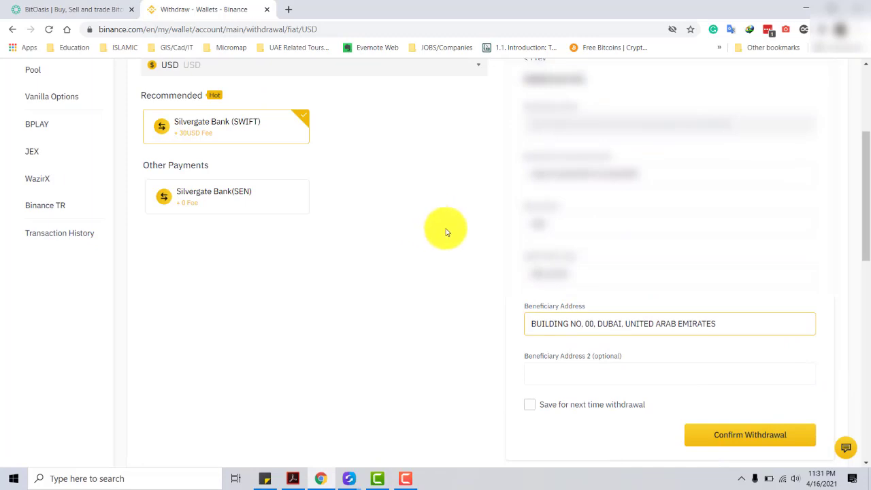
Review the completed beneficiary account number, bank name, SWIFT/BIC code and beneficiary address.
scroll(447, 232, "up", 2)
scroll(497, 242, "down", 1)
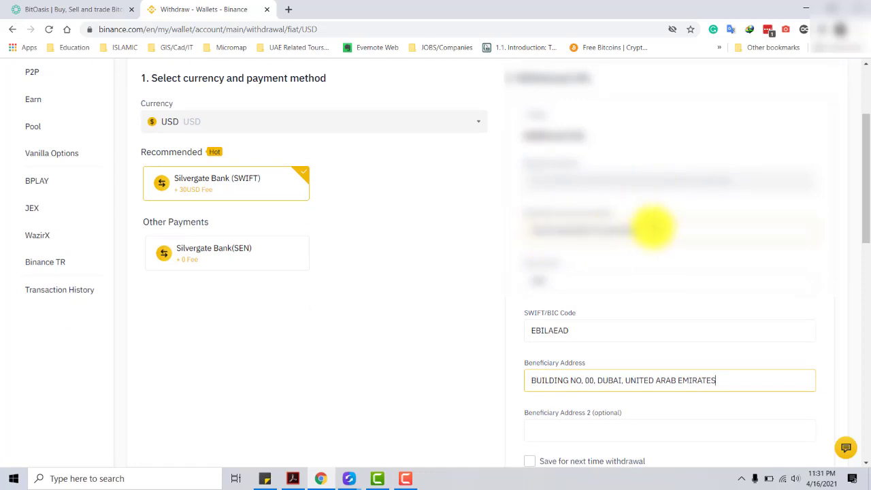
left_click_drag(530, 230, 628, 231)
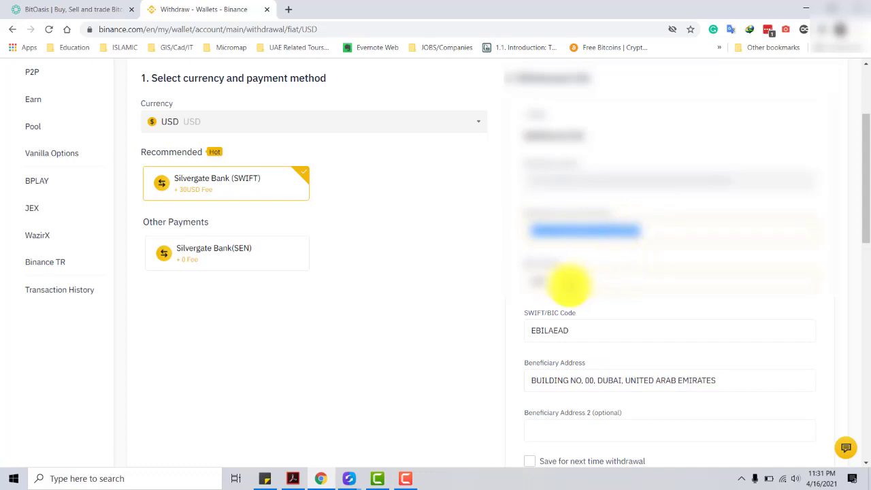
left_click(537, 281)
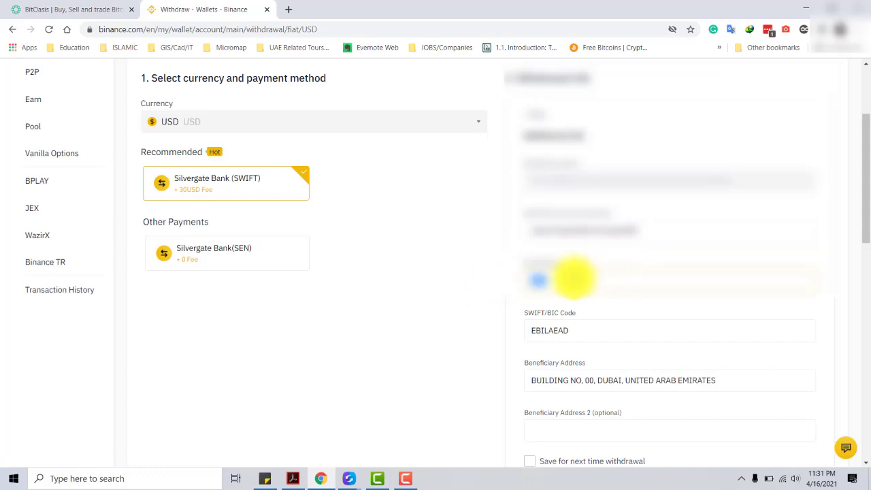
scroll(591, 259, "down", 2)
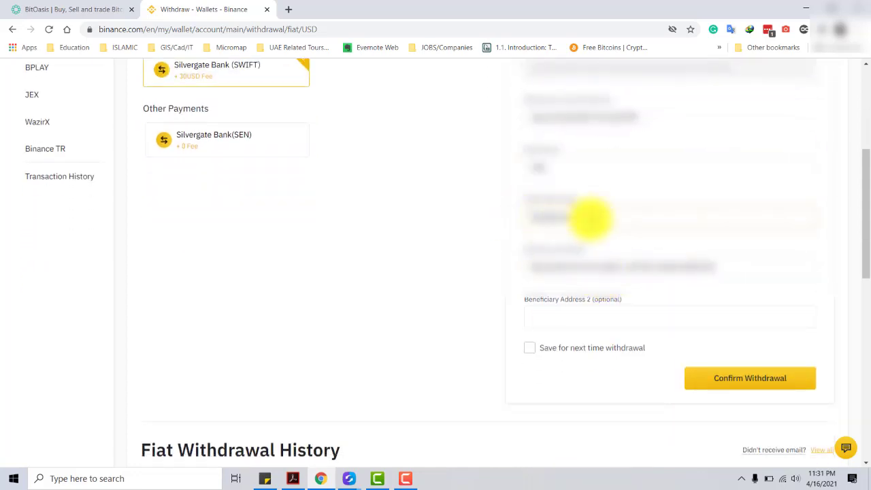
left_click_drag(575, 218, 522, 217)
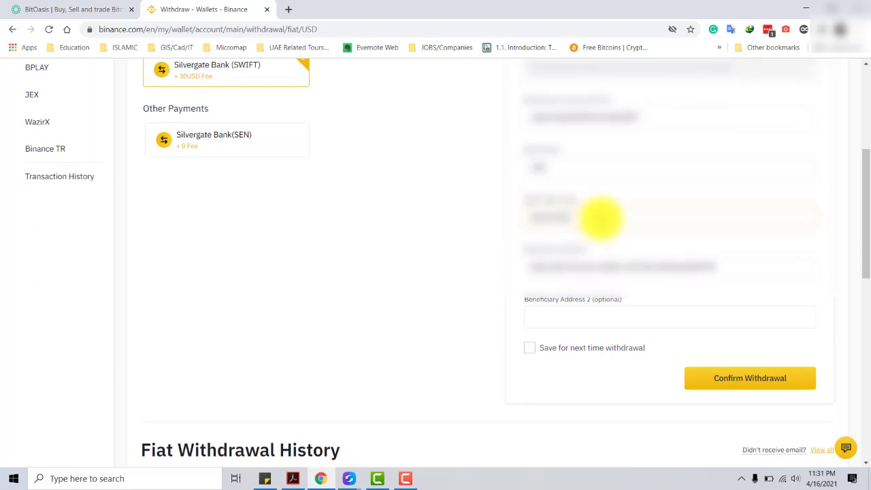
left_click_drag(714, 269, 545, 267)
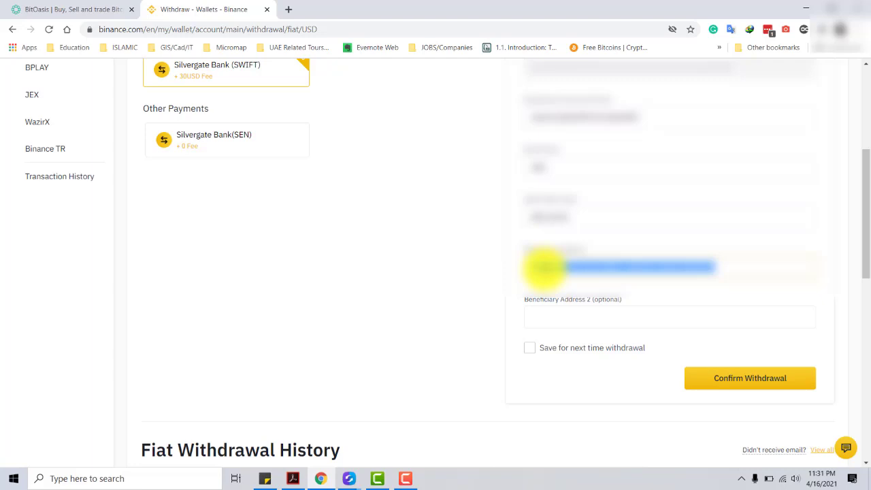
Check the beneficiary address and enable saving the beneficiary details for the next withdrawal.
left_click(741, 266)
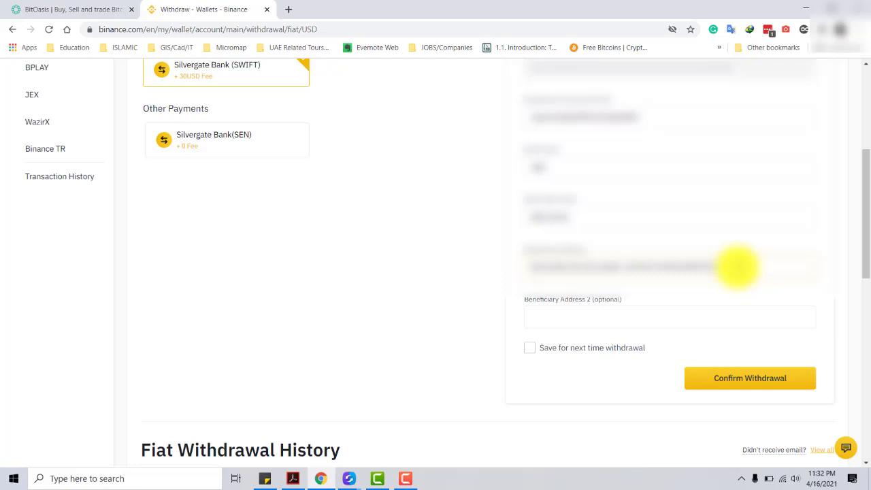
left_click_drag(694, 266, 525, 266)
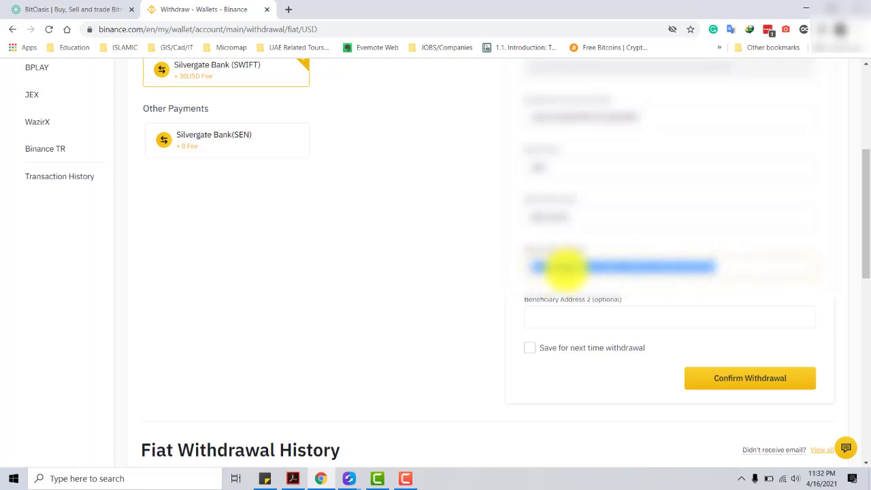
left_click(708, 271)
double_click(726, 270)
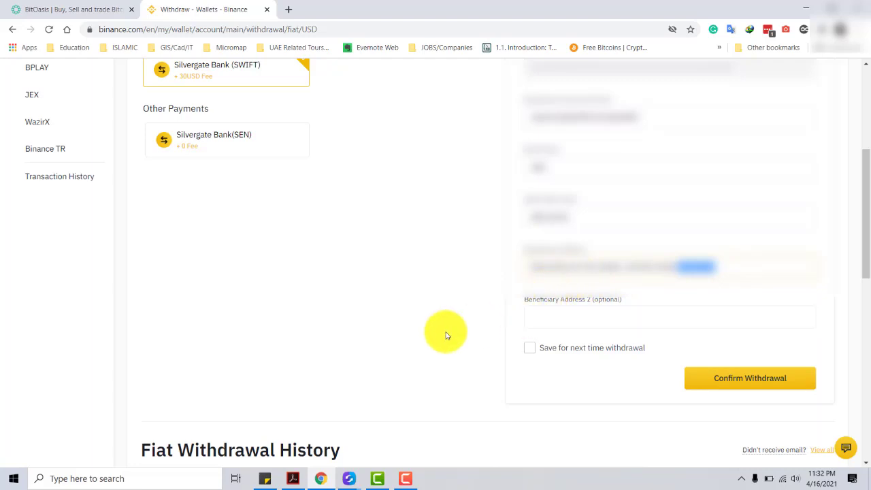
left_click(530, 351)
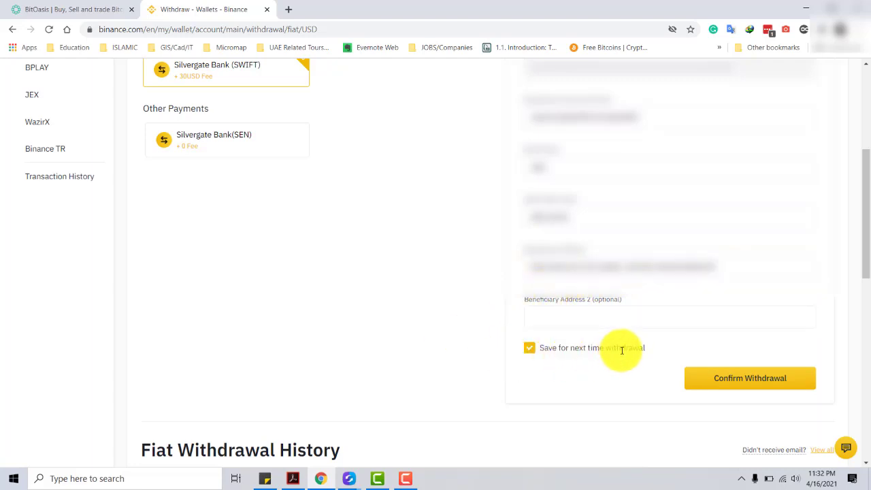
Review the filled-in beneficiary form and the selected Silvergate Bank (SWIFT) payment method before confirming the withdrawal.
scroll(693, 272, "up", 3)
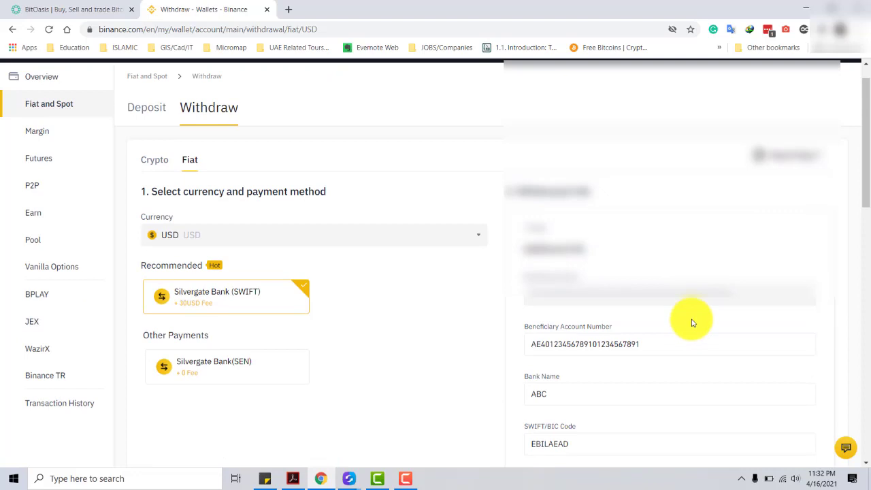
scroll(694, 323, "down", 2)
scroll(677, 321, "down", 3)
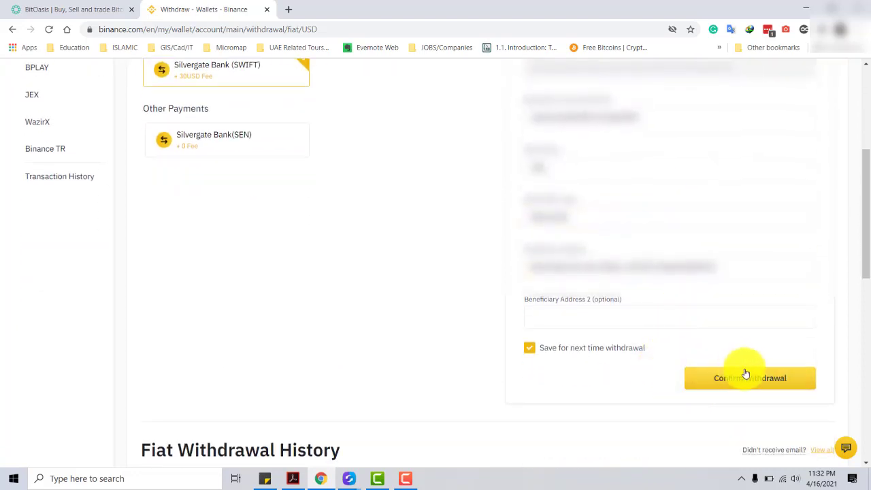
scroll(386, 213, "up", 1)
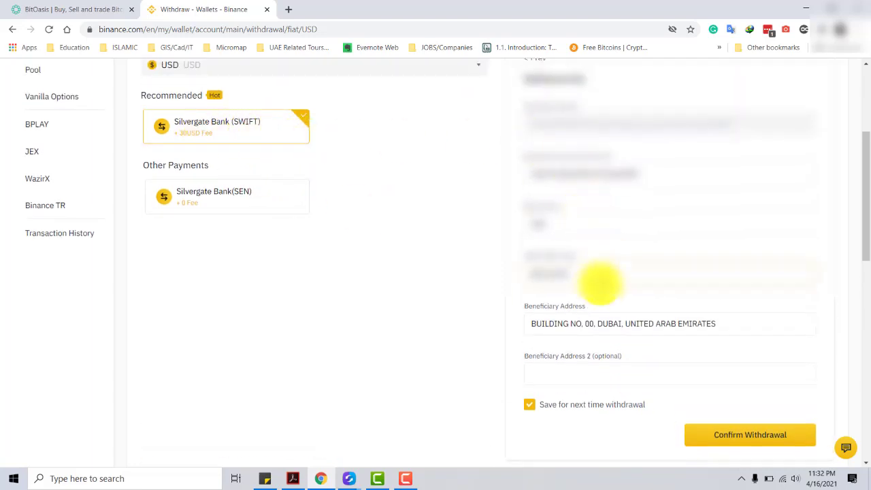
scroll(599, 320, "down", 2)
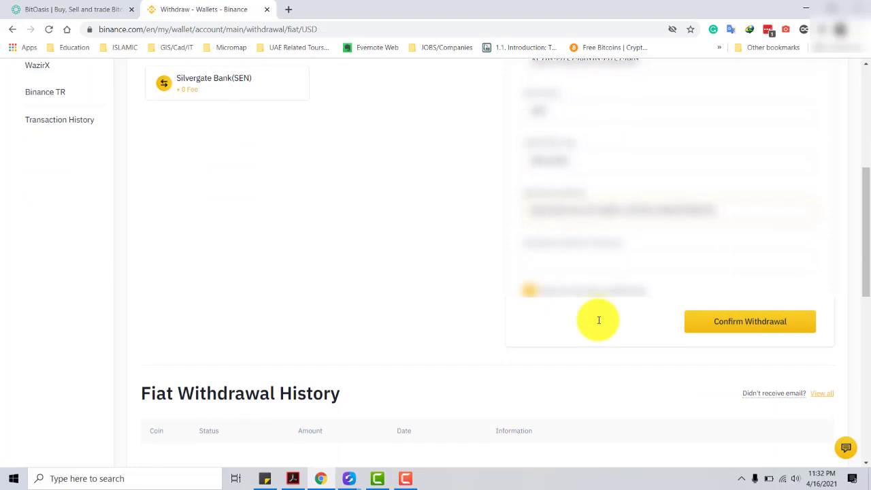
scroll(608, 266, "up", 2)
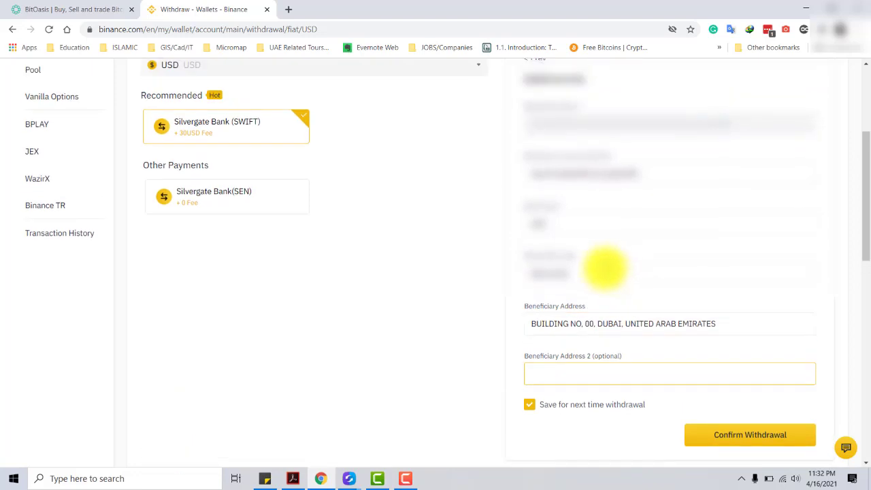
left_click(312, 250)
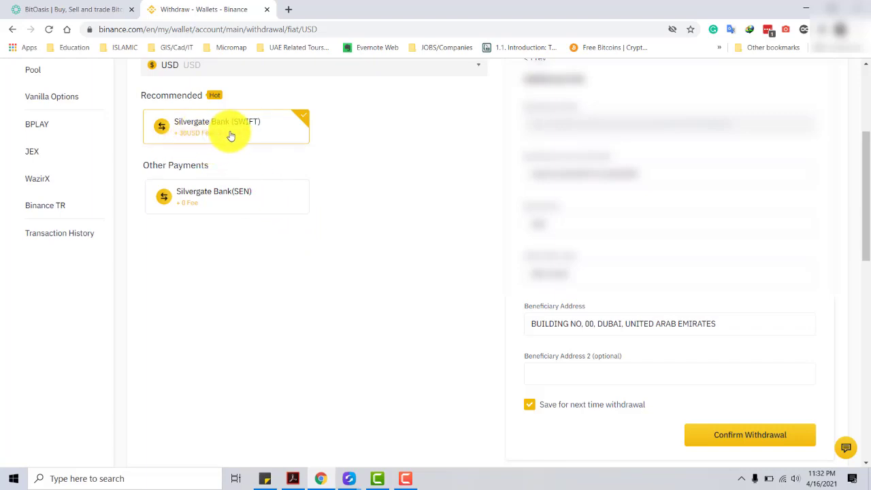
scroll(385, 143, "up", 1)
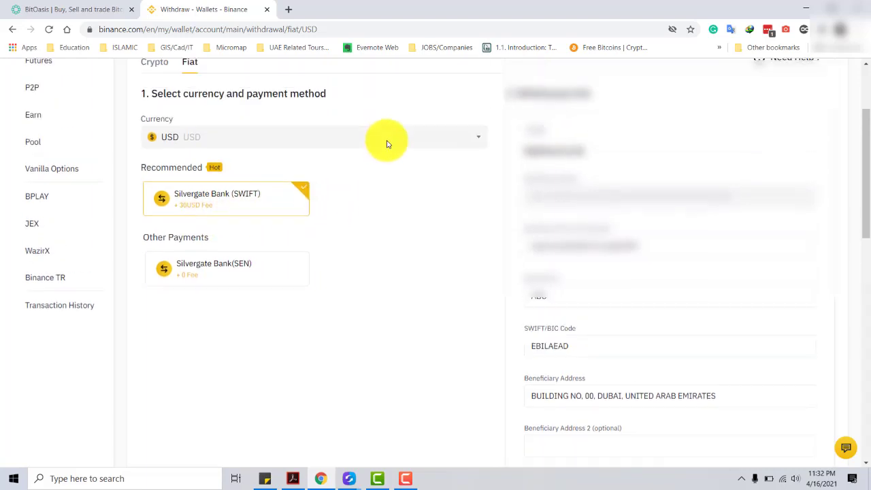
scroll(386, 142, "up", 1)
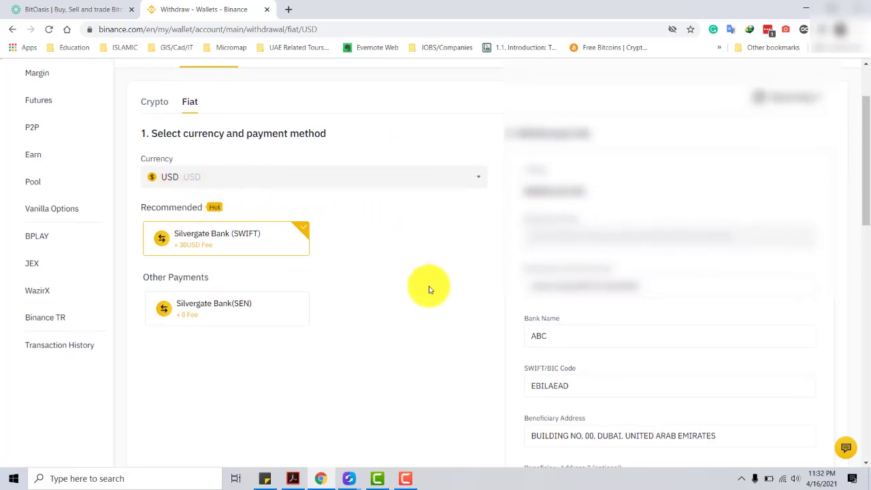
scroll(429, 289, "down", 1)
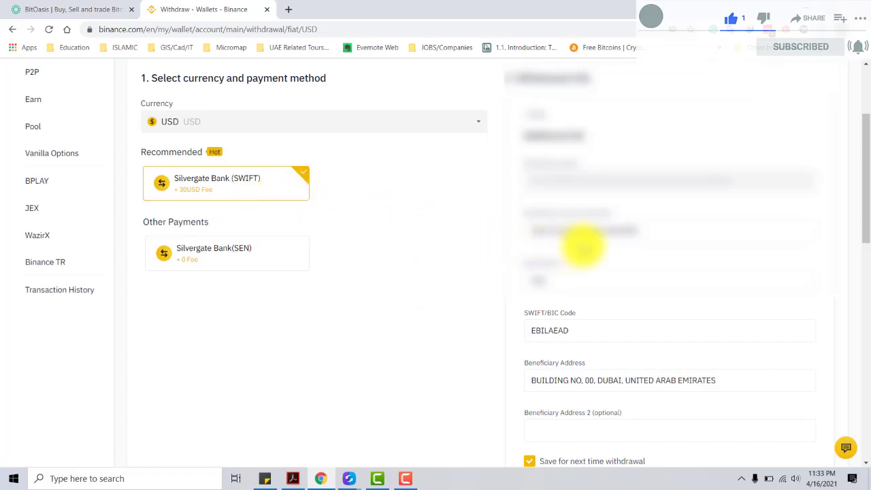
Recheck the beneficiary account number, SWIFT/BIC code and beneficiary address in the withdrawal form.
left_click_drag(657, 233, 524, 249)
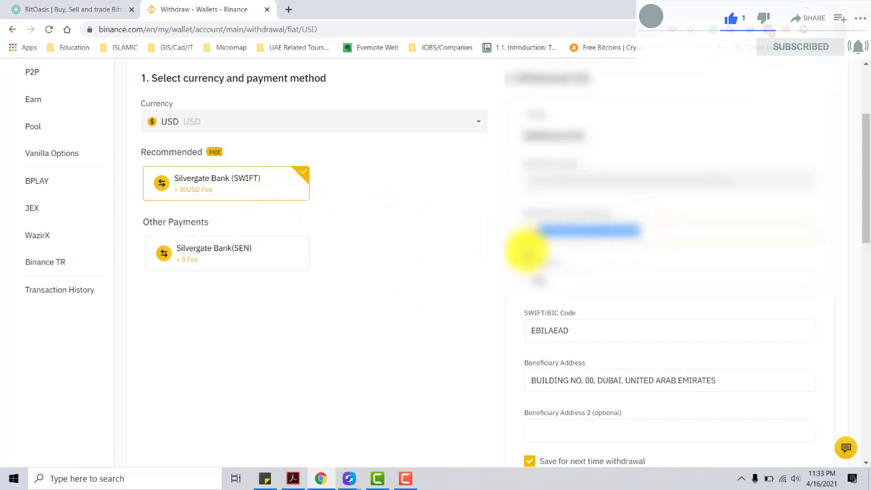
left_click_drag(587, 333, 554, 331)
scroll(553, 331, "down", 1)
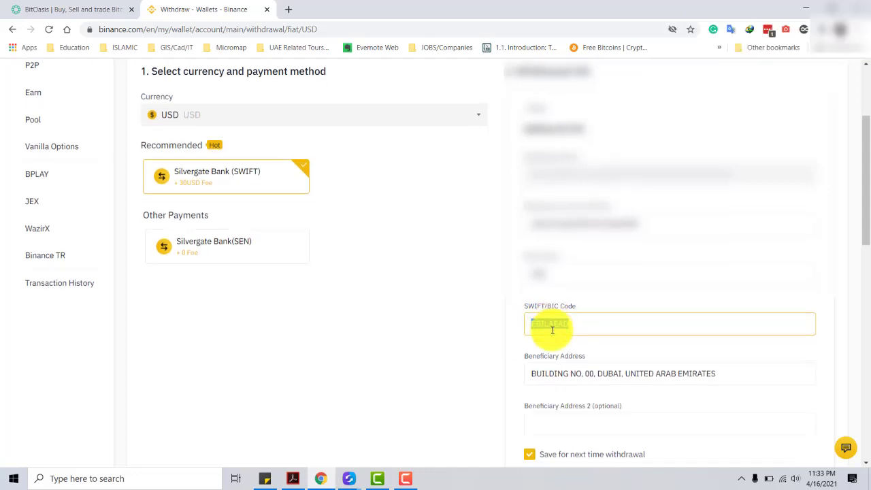
left_click_drag(752, 324, 522, 321)
left_click(584, 323)
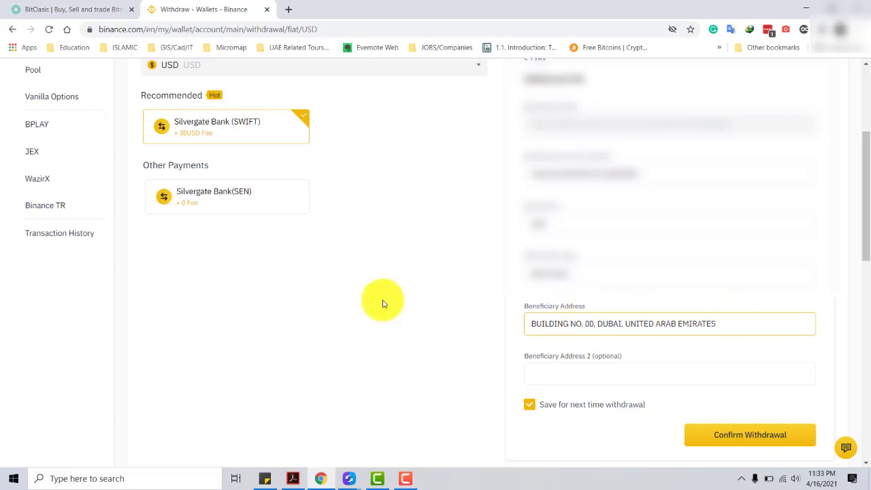
scroll(382, 304, "up", 3)
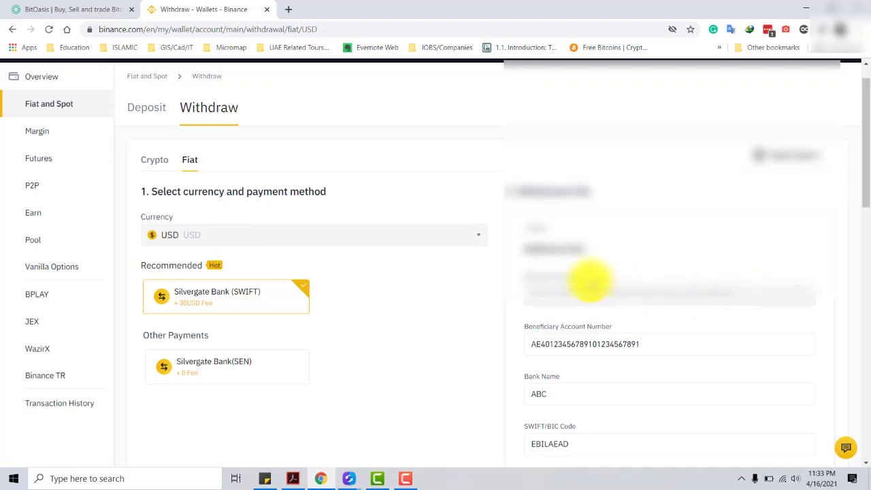
scroll(449, 272, "down", 1)
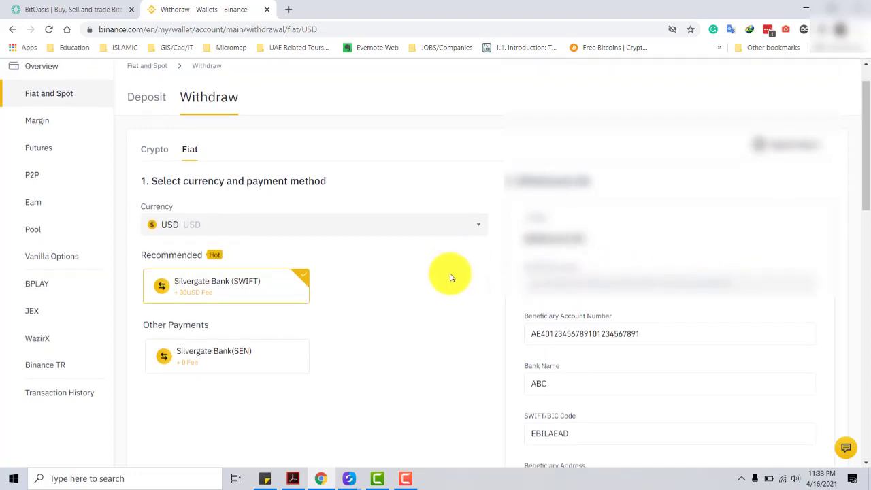
Look over the withdrawal confirmation area and the Fiat Withdrawal History section below the form.
scroll(449, 277, "down", 3)
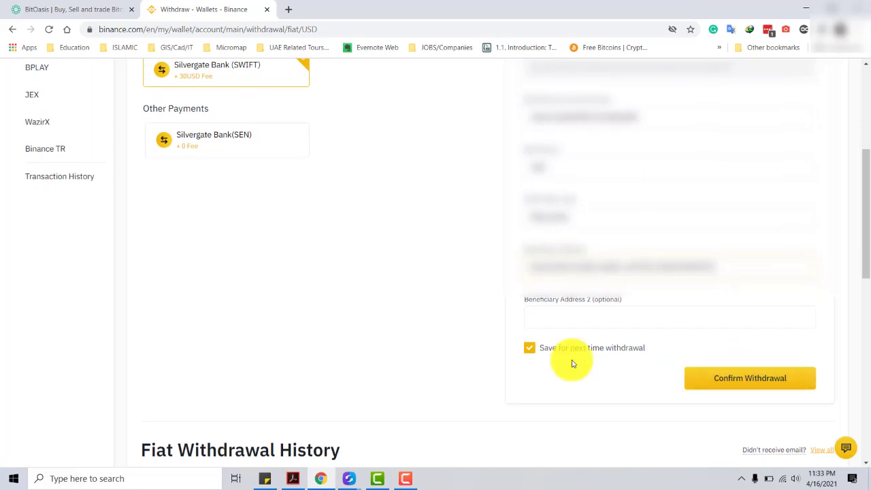
scroll(347, 334, "down", 5)
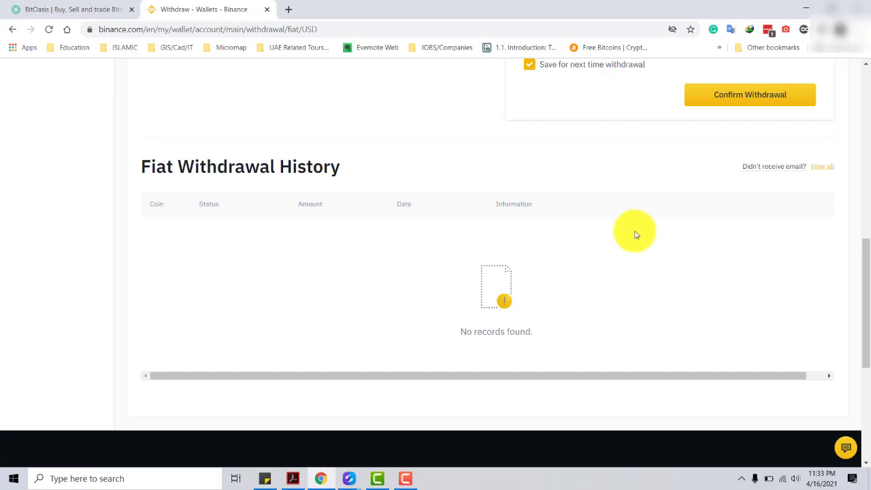
scroll(635, 235, "up", 2)
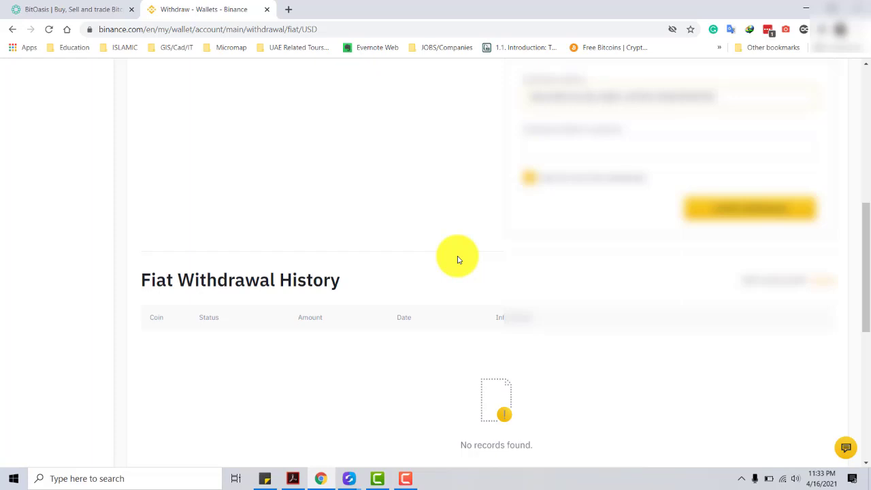
scroll(457, 260, "up", 3)
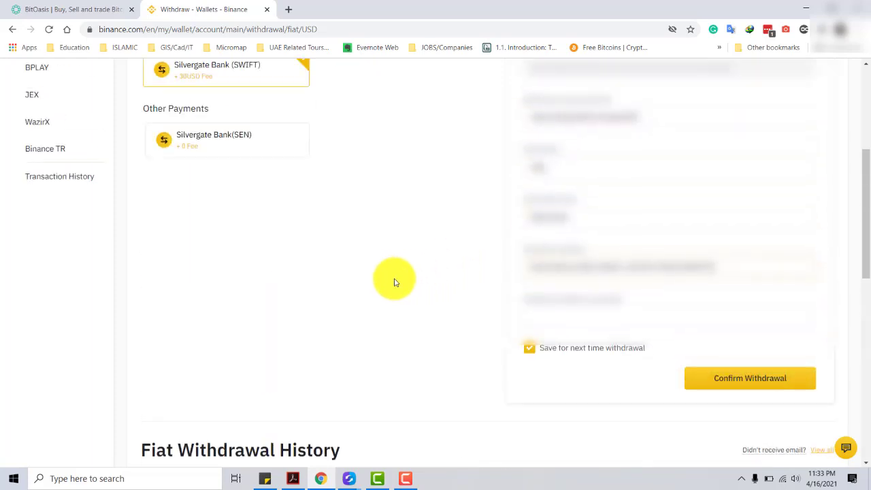
scroll(394, 281, "up", 5)
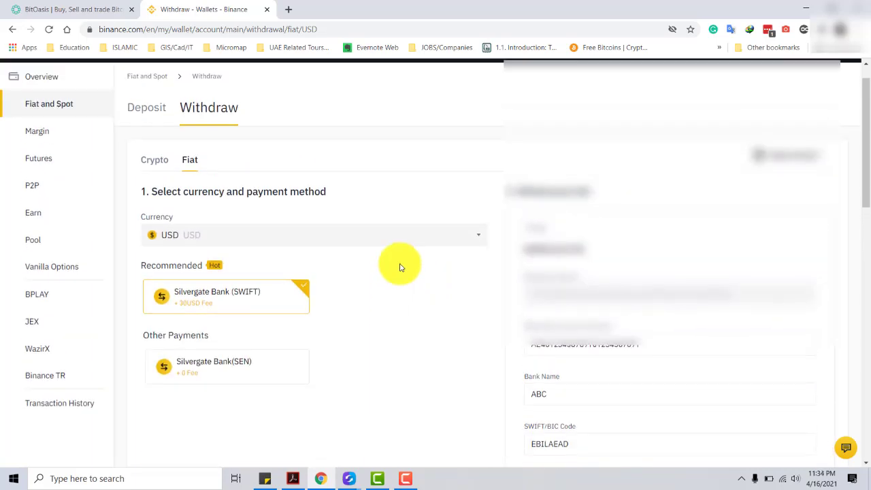
scroll(400, 267, "down", 5)
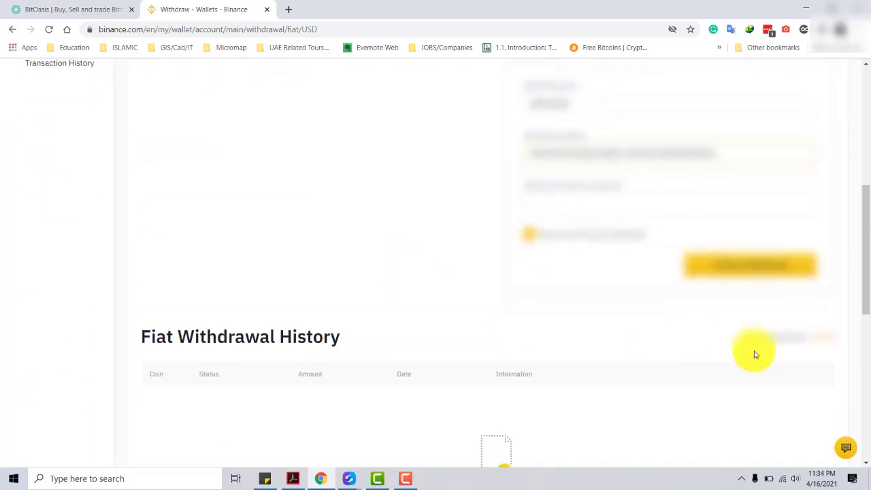
scroll(335, 300, "up", 5)
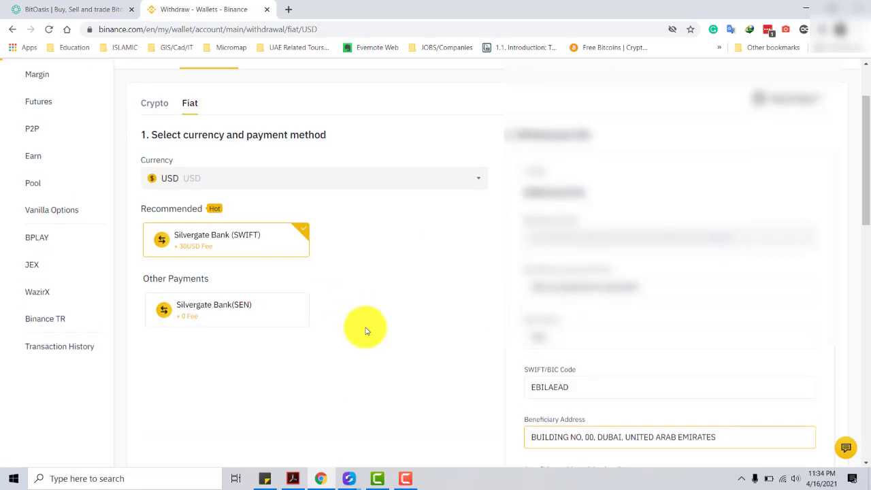
scroll(365, 331, "down", 3)
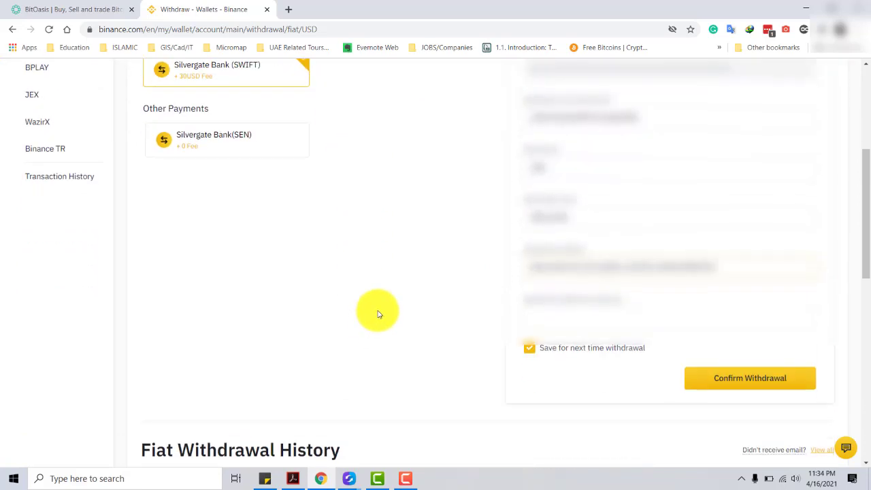
scroll(379, 313, "up", 4)
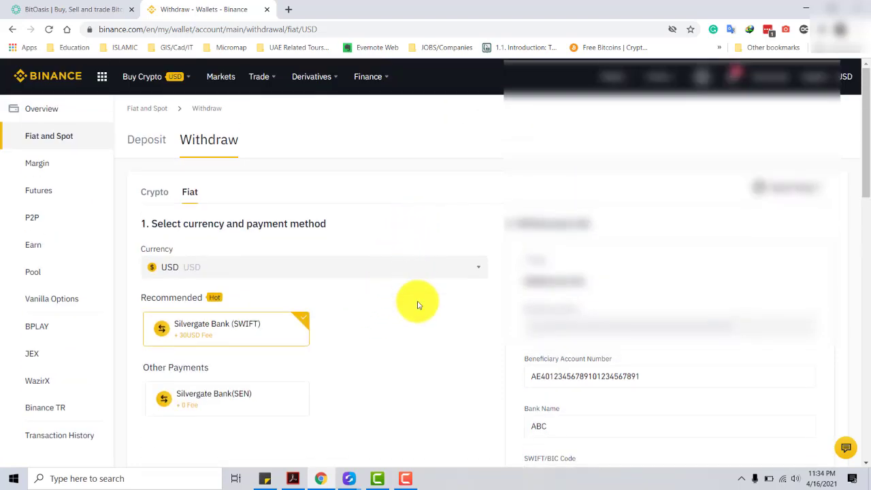
scroll(416, 287, "down", 3)
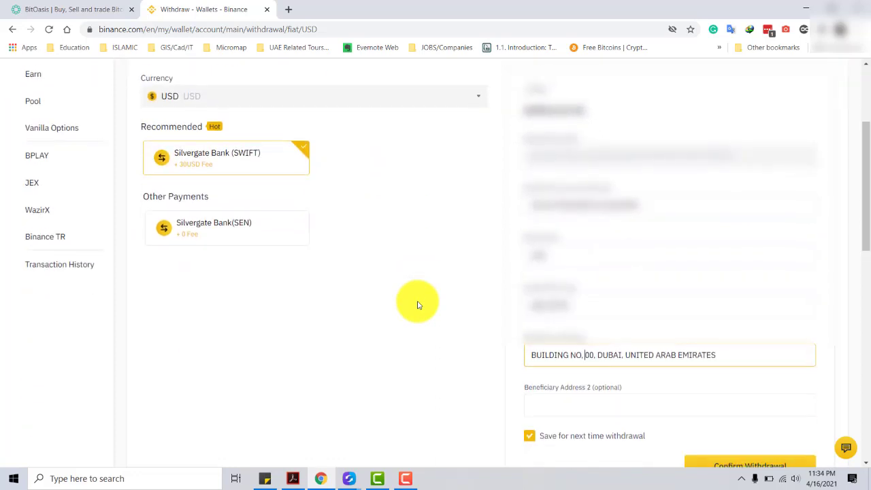
scroll(418, 304, "down", 5)
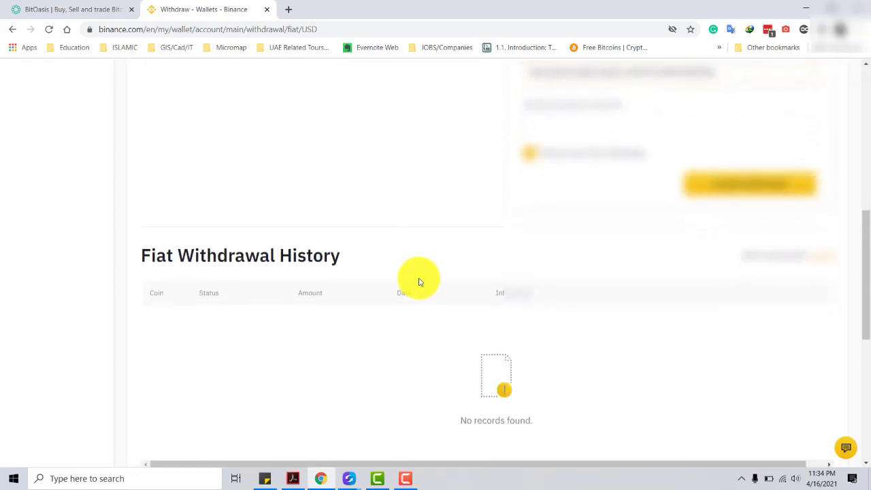
scroll(419, 282, "up", 6)
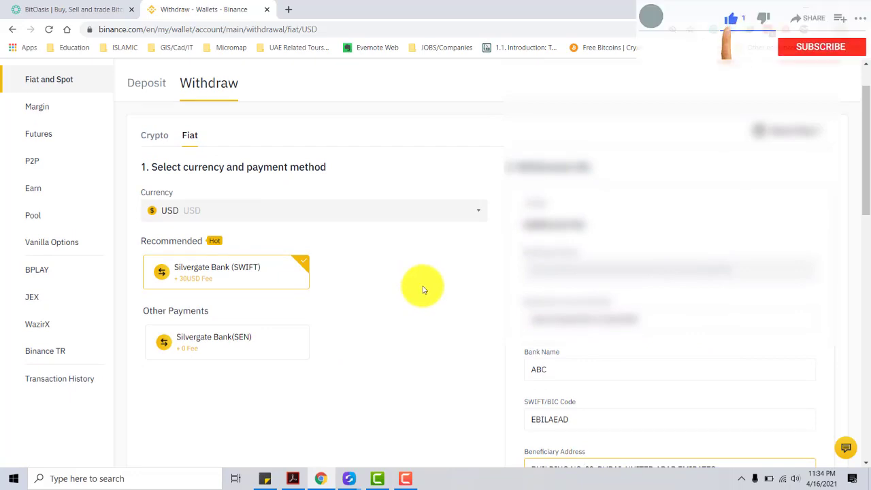
scroll(423, 290, "down", 1)
scroll(423, 290, "down", 1)
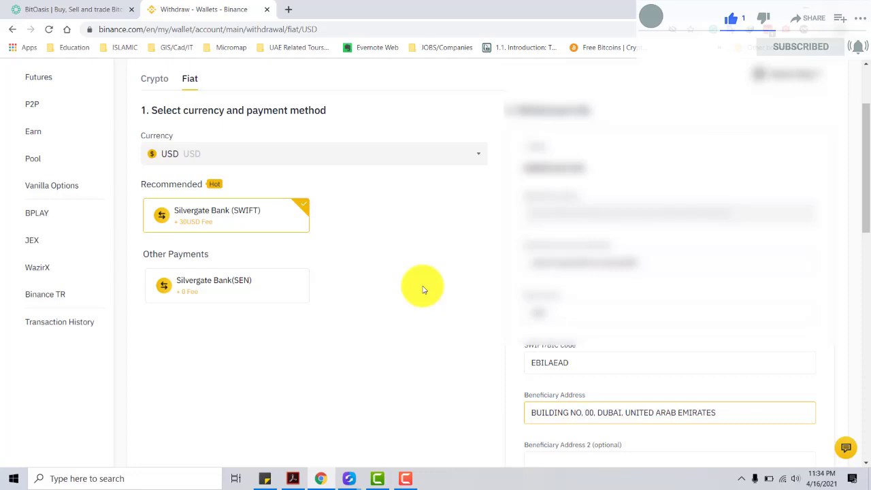
scroll(422, 290, "down", 1)
scroll(422, 290, "down", 1)
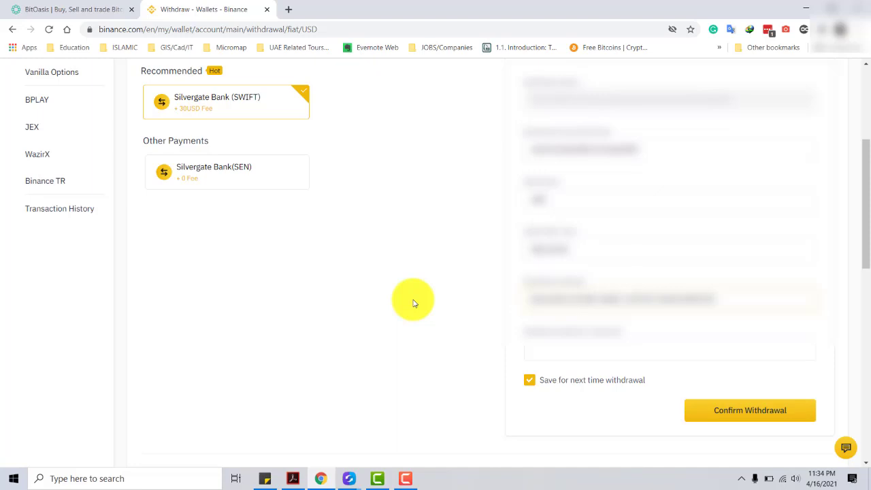
scroll(413, 303, "up", 2)
scroll(413, 304, "down", 2)
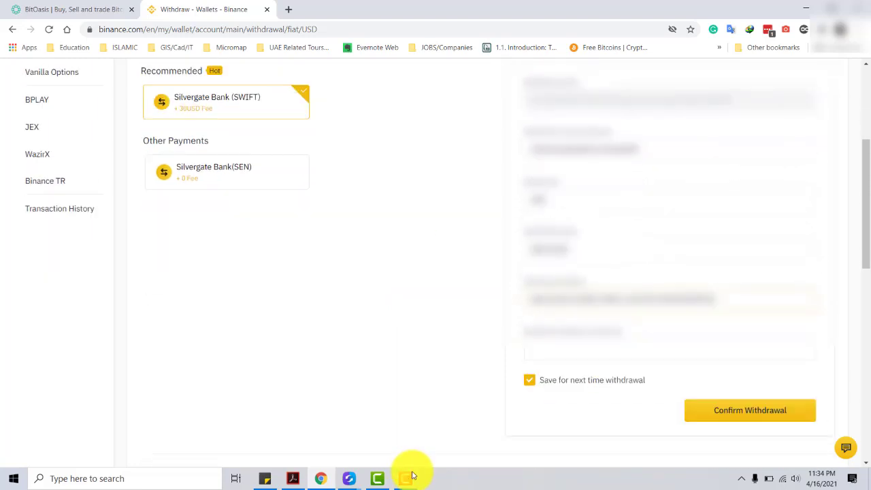
left_click(406, 477)
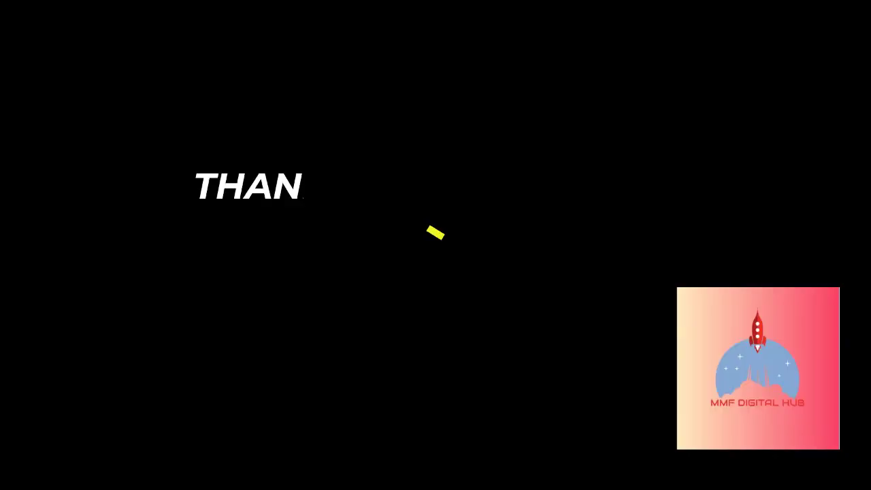